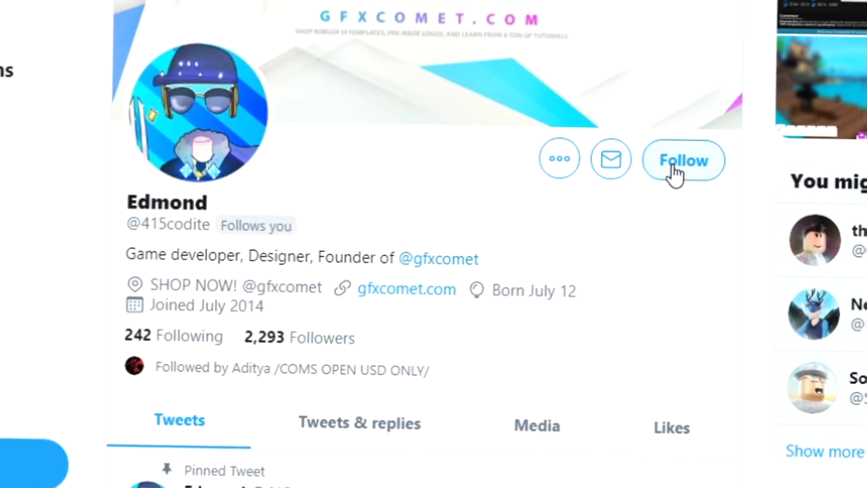
# Follow the designer's profile and the GFX COMET profile on Twitter, and turn on notifications for both.
pyautogui.click(673, 172)
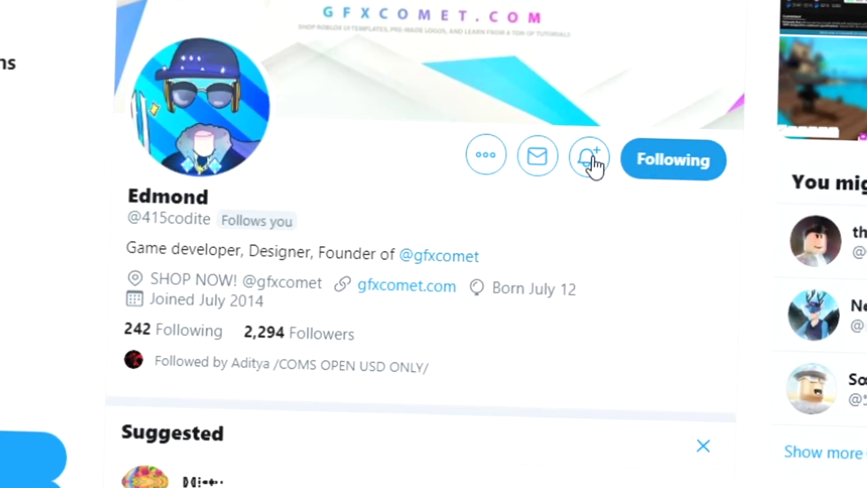
pyautogui.click(592, 163)
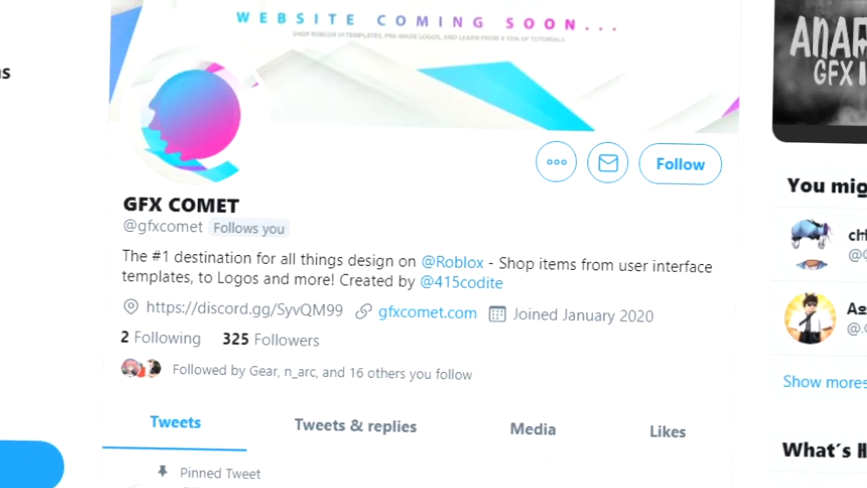
pyautogui.click(688, 170)
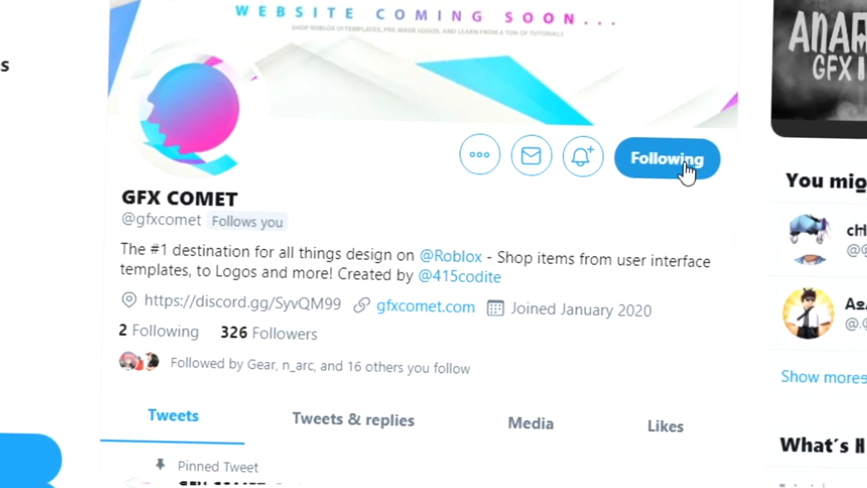
pyautogui.click(588, 162)
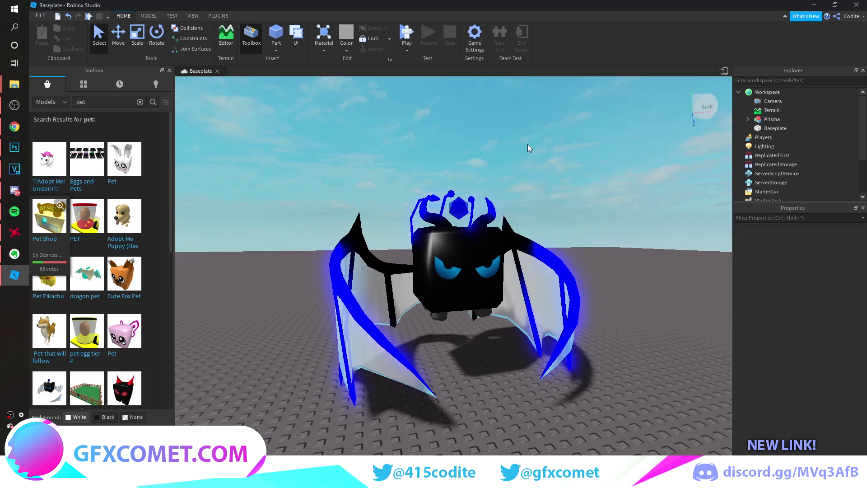
# Switch to Roblox Studio and examine the winged pet model on the baseplate from several angles and distances.
pyautogui.moveTo(543, 150); pyautogui.dragTo(544, 150, button='right')
pyautogui.press('d')
pyautogui.scroll(3, 544, 150)
pyautogui.scroll(-4, 560, 155)
pyautogui.scroll(3, 587, 143)
pyautogui.scroll(-6, 610, 129)
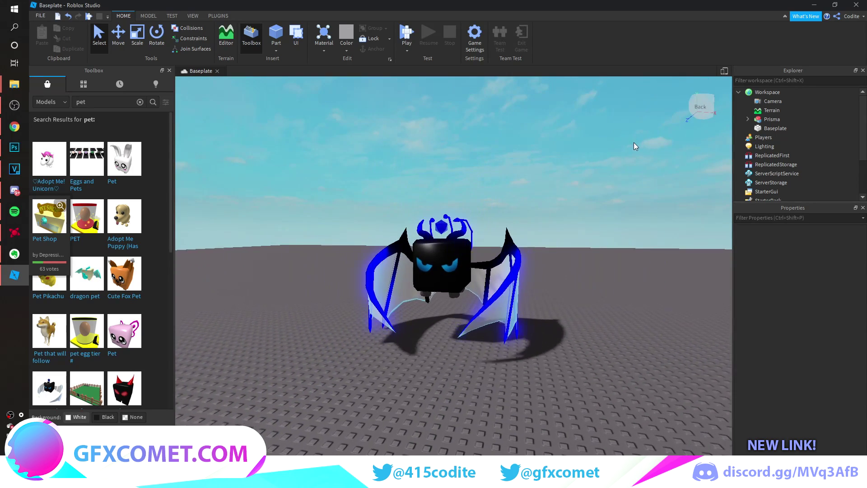
pyautogui.scroll(7, 634, 143)
pyautogui.scroll(-5, 635, 149)
pyautogui.moveTo(631, 149); pyautogui.dragTo(632, 148, button='right')
pyautogui.scroll(6, 632, 148)
pyautogui.scroll(-6, 631, 148)
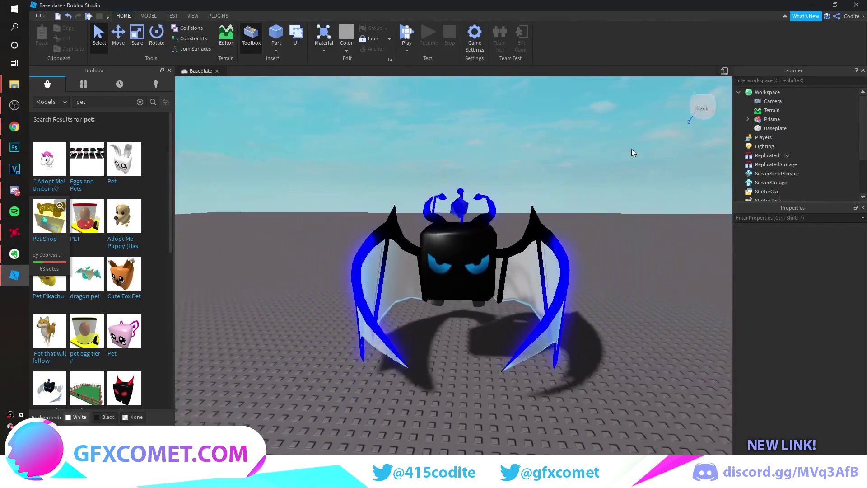
pyautogui.scroll(2, 632, 148)
pyautogui.scroll(3, 632, 149)
pyautogui.scroll(-3, 632, 148)
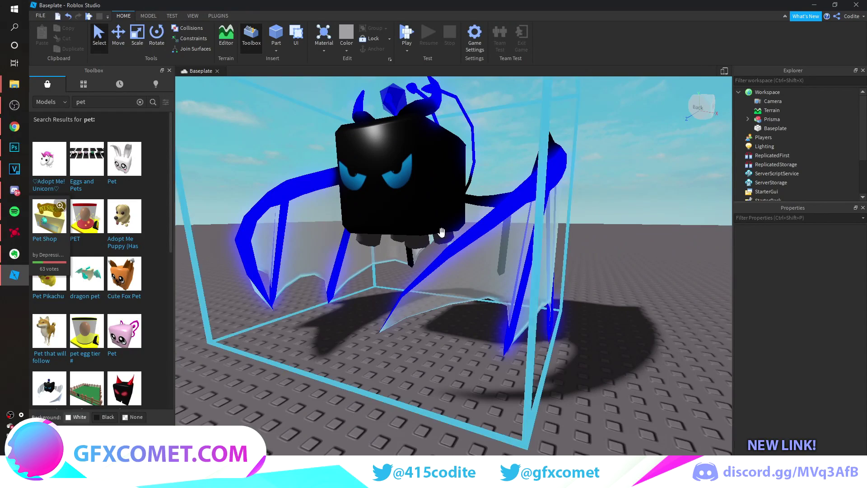
pyautogui.scroll(-5, 527, 164)
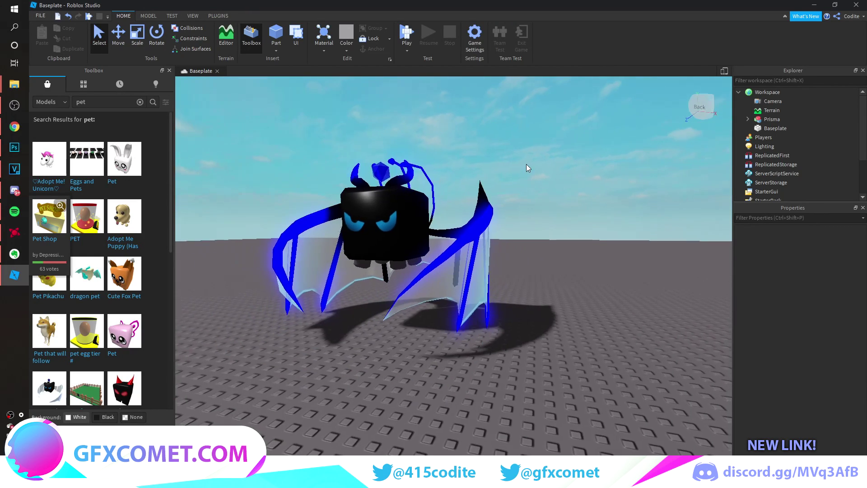
pyautogui.scroll(2, 590, 148)
# Select the Prisma model and export the selection as an OBJ file named pet.
pyautogui.click(446, 267)
pyautogui.scroll(-1, 589, 161)
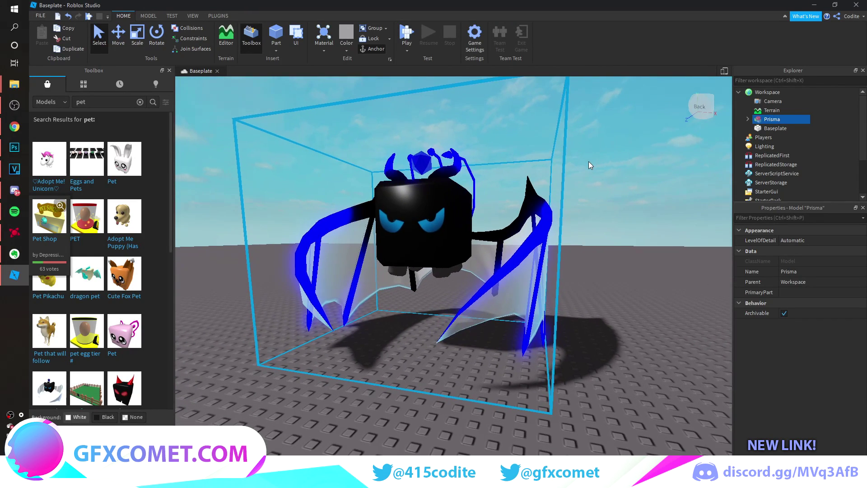
pyautogui.rightClick(797, 121)
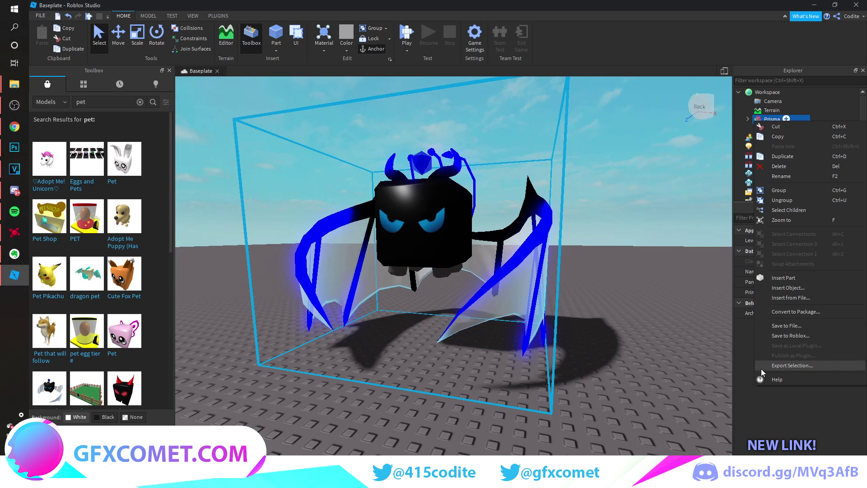
pyautogui.click(801, 366)
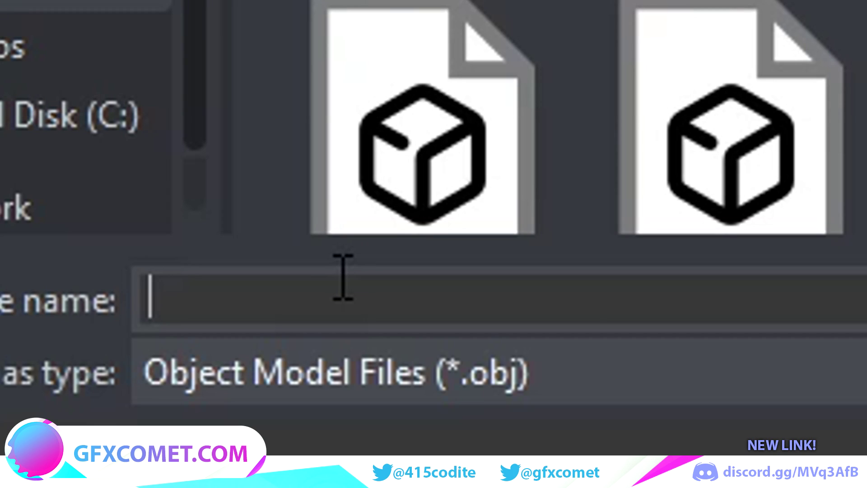
pyautogui.write('pet')
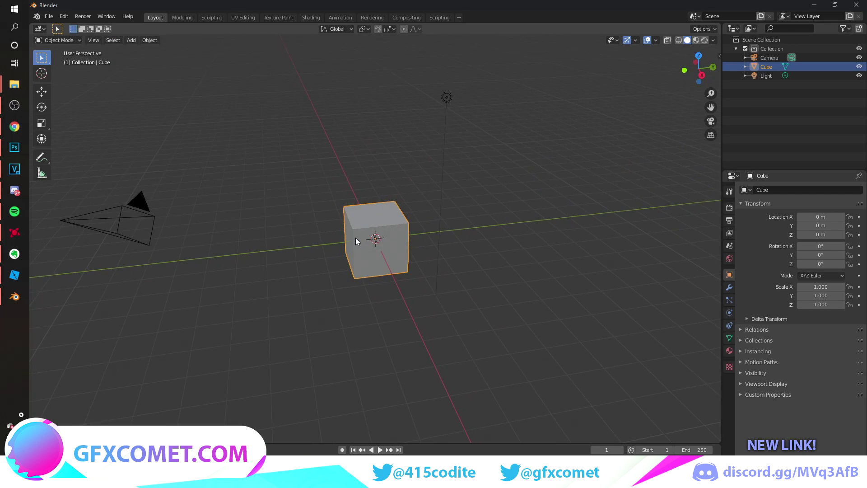
# Switch to Blender and delete the default cube, camera and light.
pyautogui.moveTo(356, 238); pyautogui.dragTo(376, 223, button='middle')
pyautogui.press('a')
pyautogui.press('x')
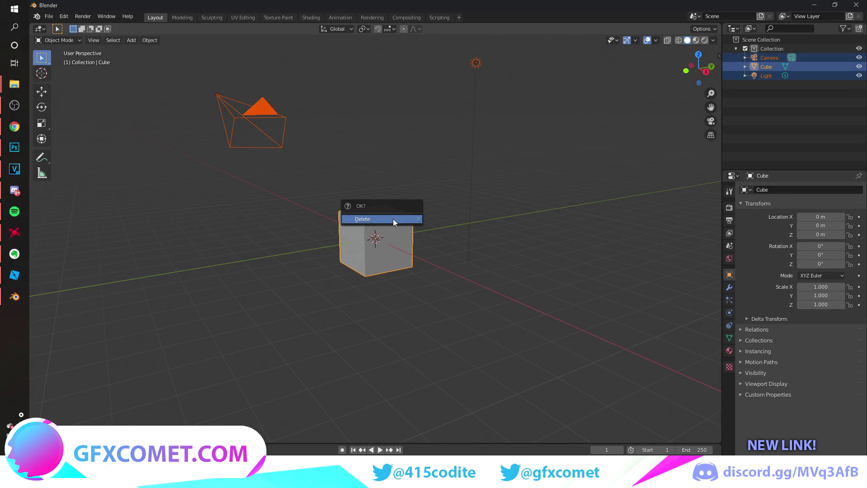
pyautogui.click(359, 219)
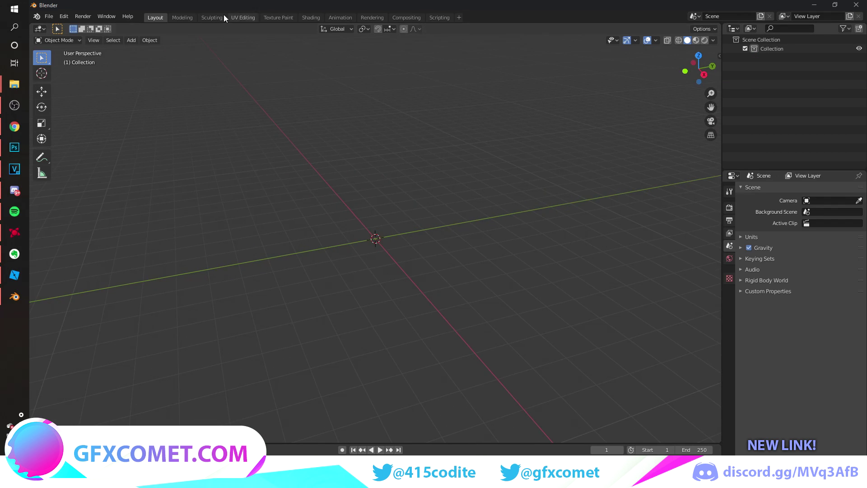
# Import the exported pet model as a Wavefront OBJ into the empty scene.
pyautogui.click(49, 16)
pyautogui.moveTo(102, 136)
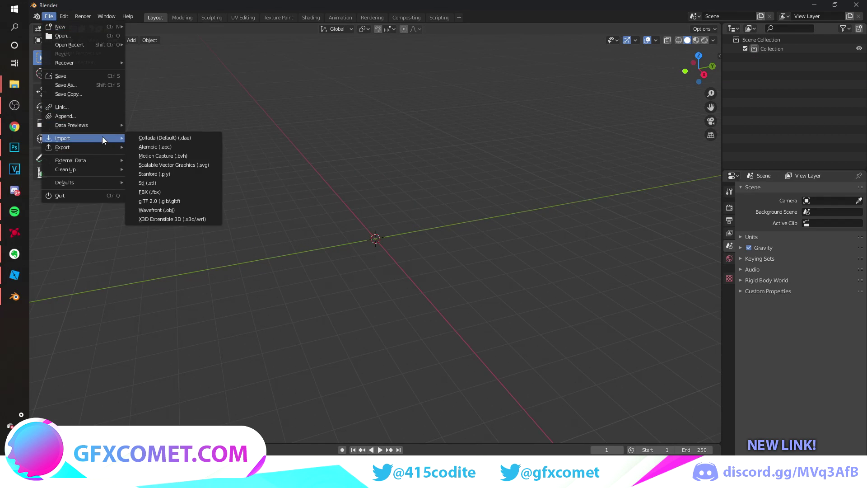
pyautogui.click(154, 210)
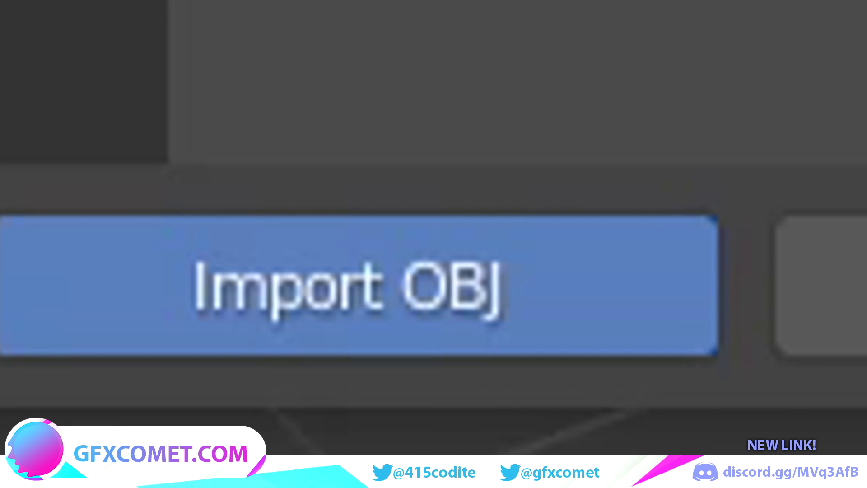
pyautogui.click(316, 300)
pyautogui.moveTo(480, 300); pyautogui.dragTo(570, 201, button='middle')
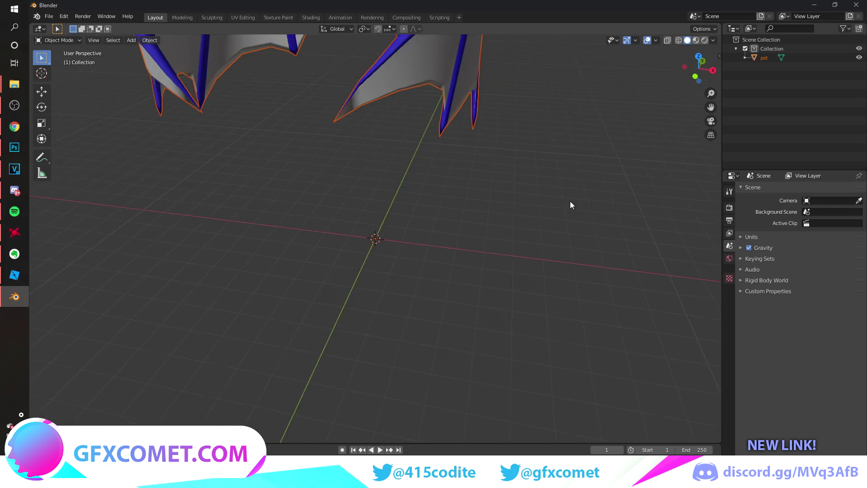
pyautogui.scroll(-8, 570, 201)
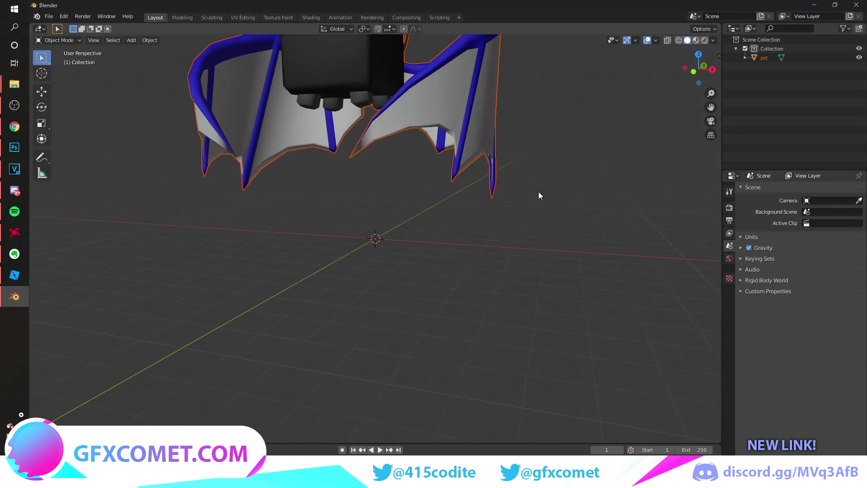
pyautogui.moveTo(405, 138); pyautogui.dragTo(247, 110, button='middle')
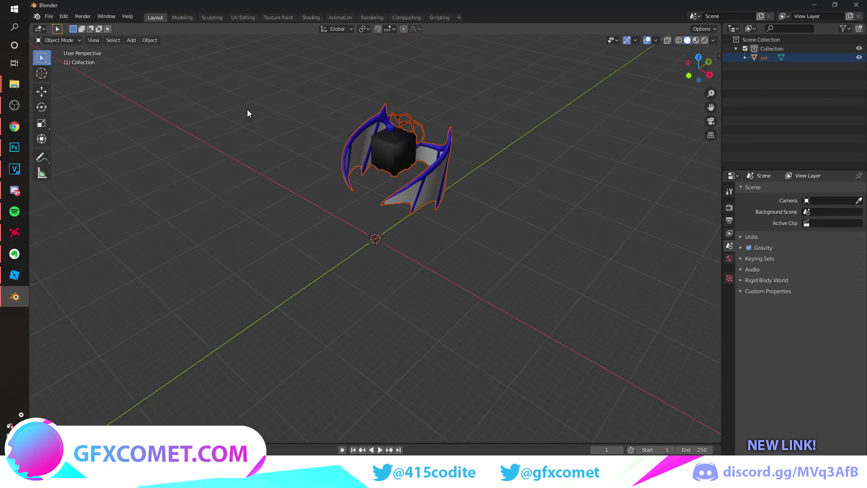
# Set the pet model's origin to its geometry.
pyautogui.click(149, 40)
pyautogui.moveTo(168, 59)
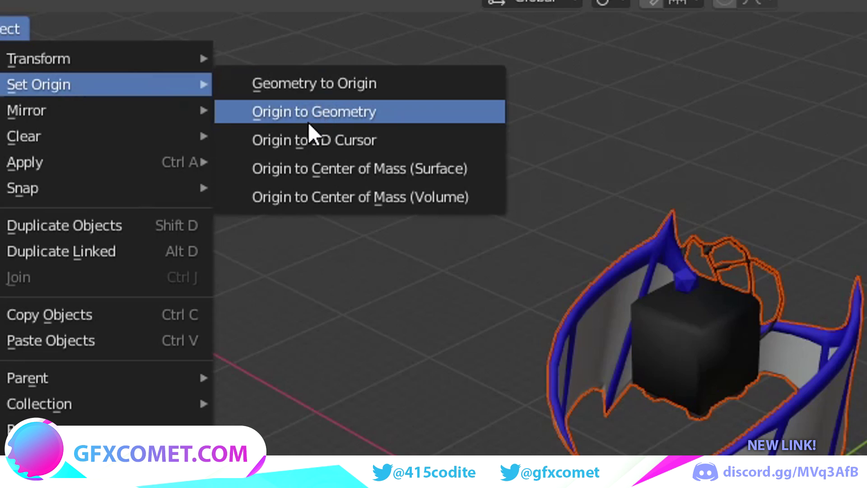
pyautogui.click(334, 115)
# Move the pet along the global Y and X axes to about X -2.69 m, Y -2.40 m, near the scene's centre.
pyautogui.press('g')
pyautogui.press('y')
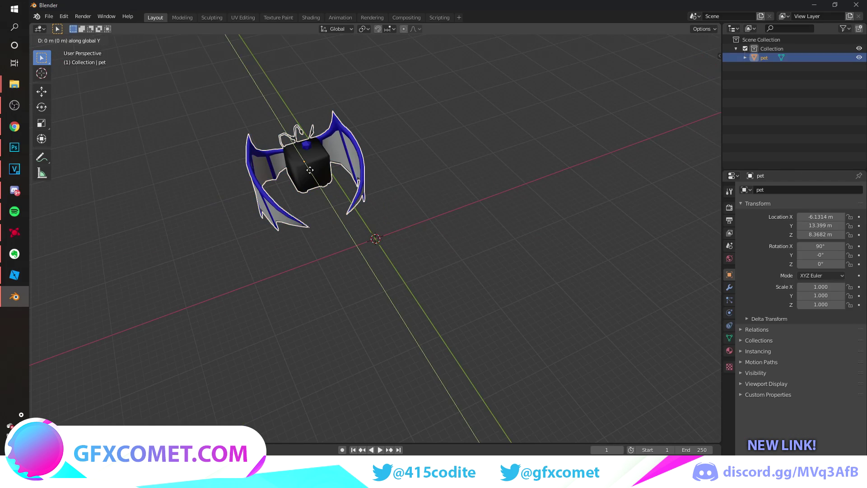
pyautogui.click(350, 233)
pyautogui.press('g')
pyautogui.press('x')
pyautogui.click(391, 235)
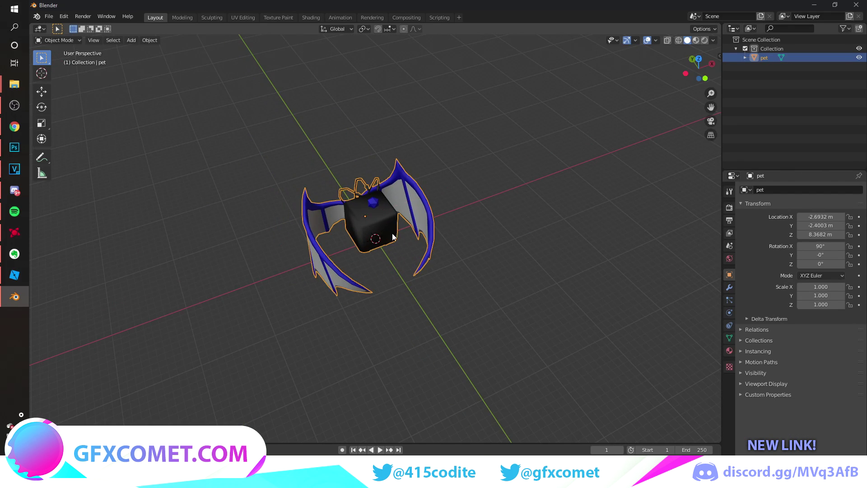
# Switch the viewport to Rendered shading and deselect the pet.
pyautogui.scroll(4, 366, 209)
pyautogui.moveTo(364, 208); pyautogui.dragTo(588, 64, button='middle')
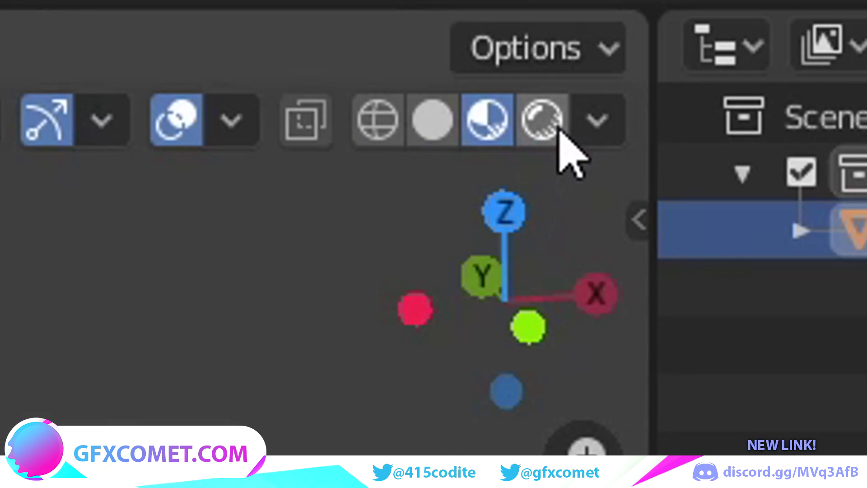
pyautogui.click(706, 41)
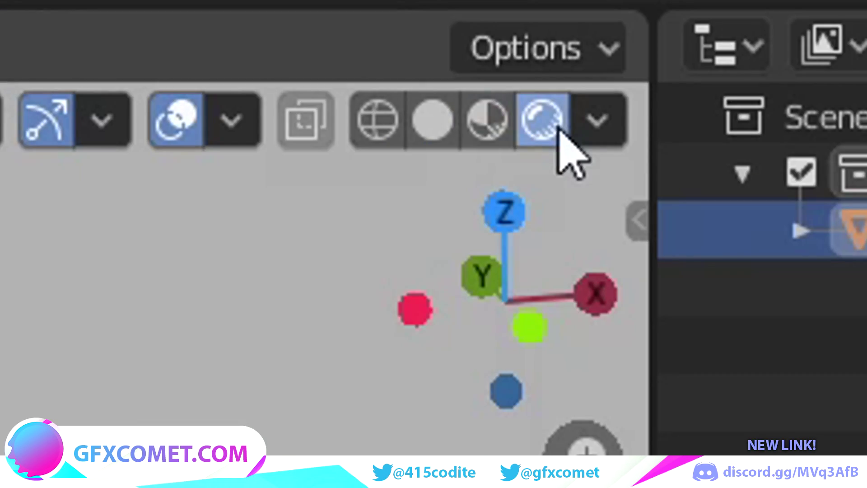
pyautogui.moveTo(614, 173); pyautogui.dragTo(584, 173, button='middle')
pyautogui.click(584, 174)
pyautogui.scroll(3, 299, 257)
pyautogui.moveTo(299, 258); pyautogui.dragTo(343, 206, button='middle')
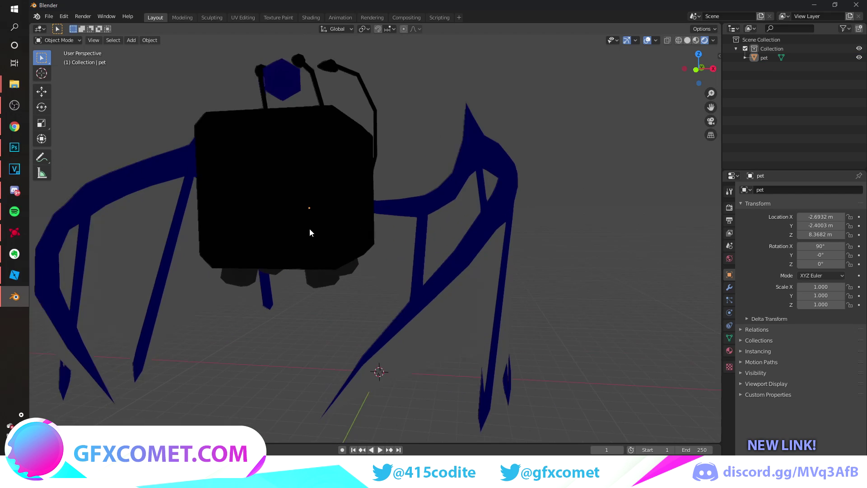
# Enable Ambient Occlusion, Bloom and Screen Space Reflections for the Eevee render.
pyautogui.click(729, 207)
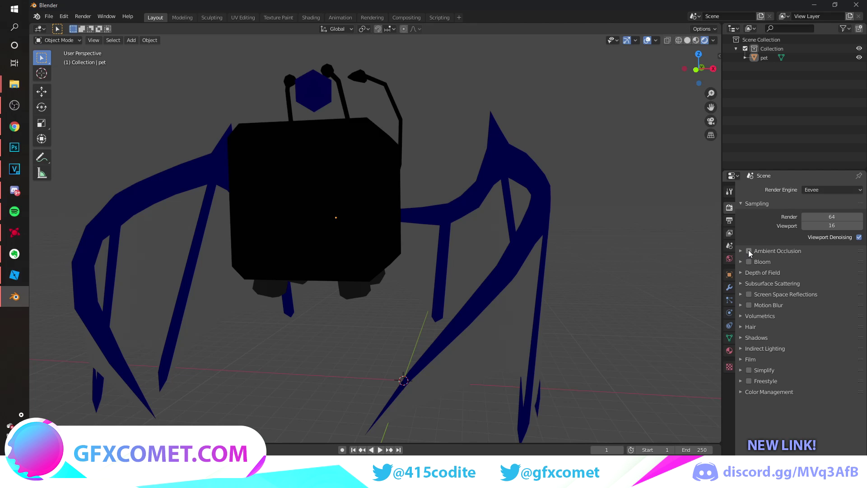
pyautogui.click(749, 250)
pyautogui.keyDown('shift'); pyautogui.moveTo(332, 176); pyautogui.dragTo(503, 262, button='middle'); pyautogui.keyUp('shift')
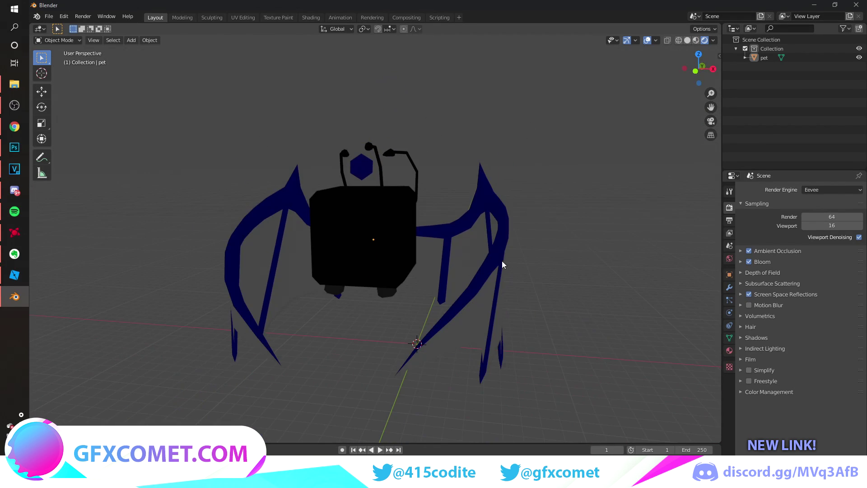
# Use an Environment Texture as the world background colour and load the waterfront promenade image into it.
pyautogui.click(729, 259)
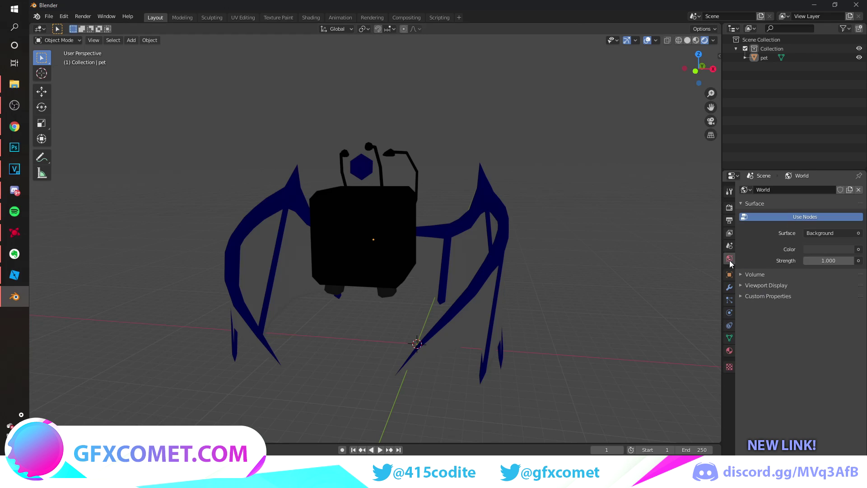
pyautogui.click(859, 249)
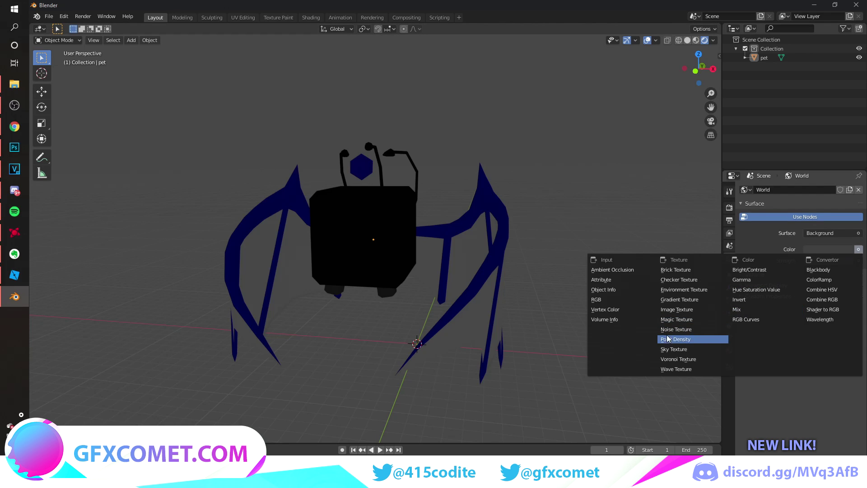
pyautogui.click(701, 290)
pyautogui.click(853, 261)
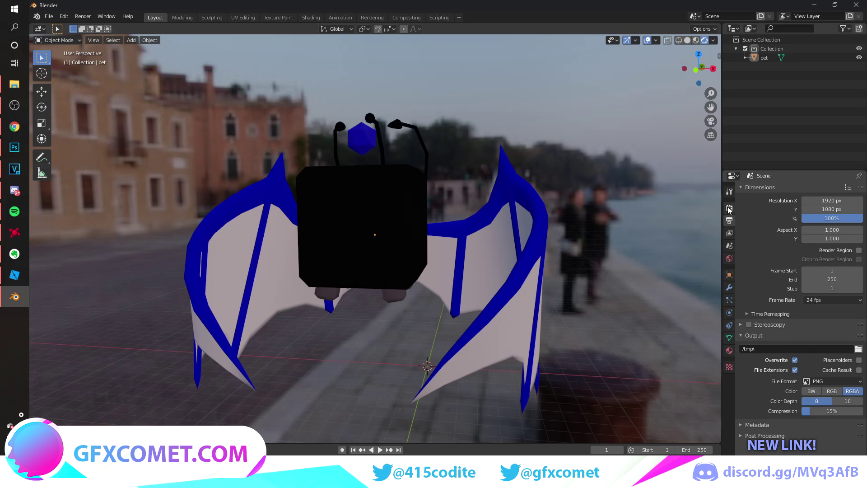
# Make the render's film background transparent.
pyautogui.click(730, 207)
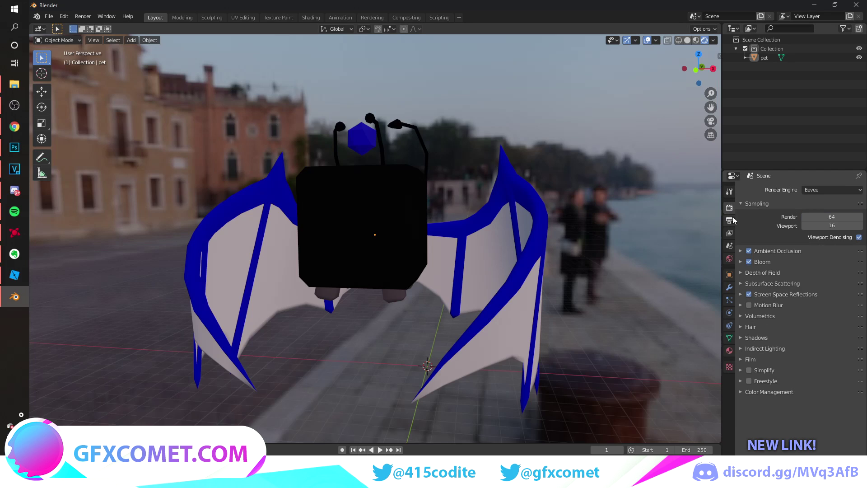
pyautogui.click(752, 360)
pyautogui.click(851, 383)
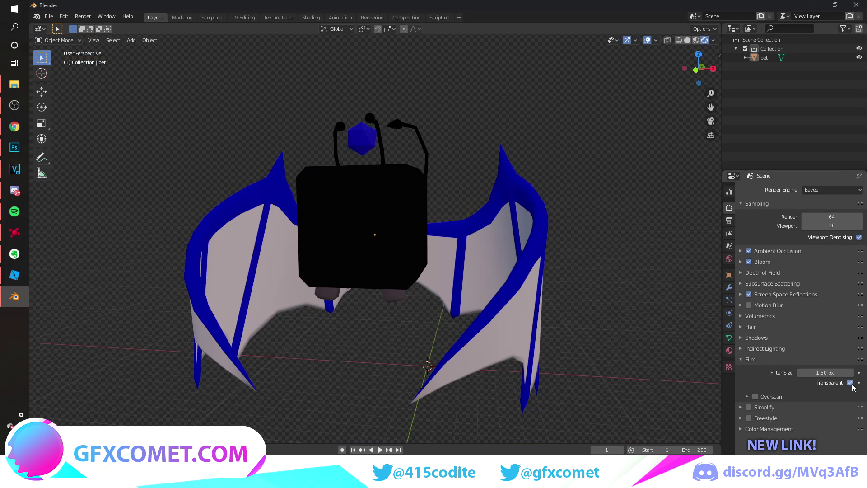
# Select the pet, enter Edit Mode and switch to face selection.
pyautogui.moveTo(414, 286); pyautogui.dragTo(399, 201, button='middle')
pyautogui.click(375, 209)
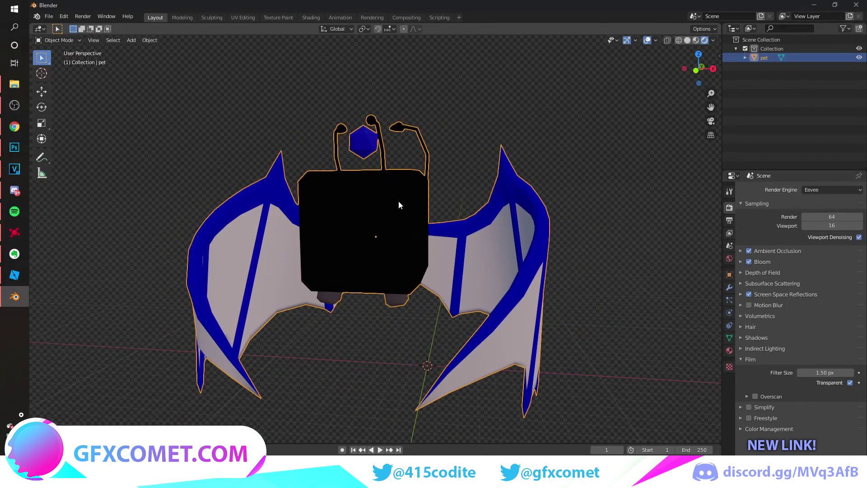
pyautogui.click(58, 40)
pyautogui.click(39, 60)
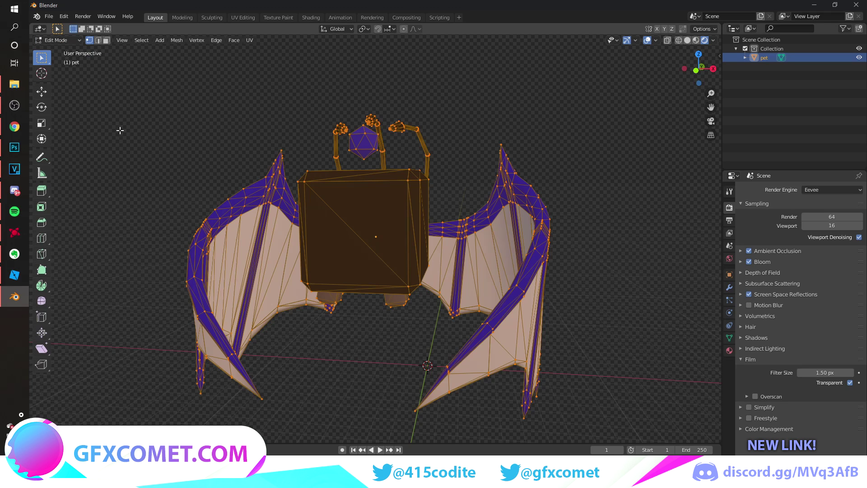
pyautogui.click(106, 41)
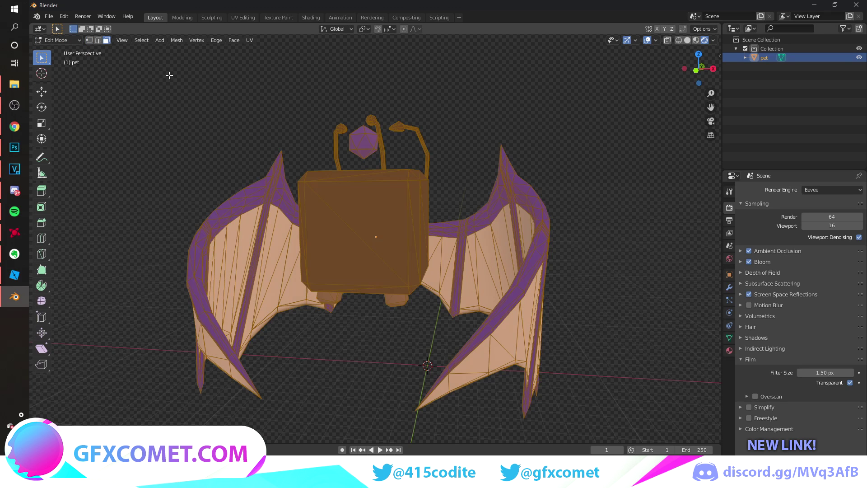
# Select only a face on the blue wing frame, and compare the wings with the original Prisma model in Roblox Studio.
pyautogui.hotkey('alt', 'a')
pyautogui.click(257, 195)
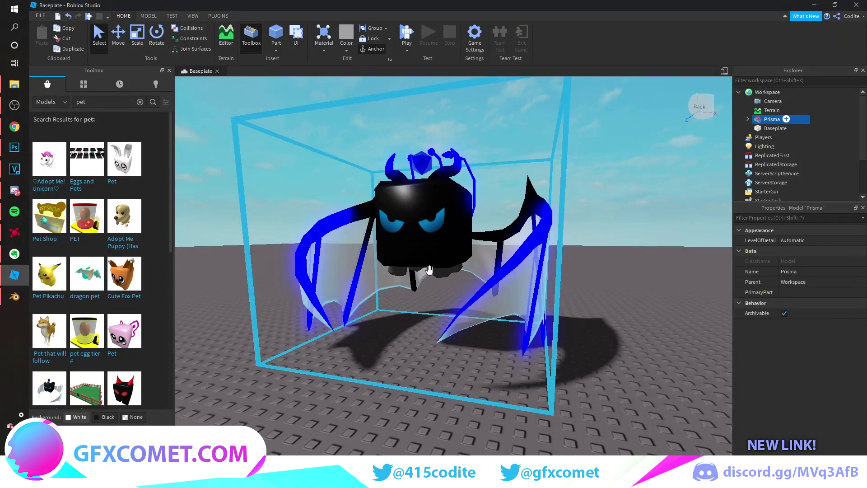
pyautogui.moveTo(519, 244); pyautogui.dragTo(540, 247, button='right')
pyautogui.scroll(3, 539, 247)
pyautogui.scroll(5, 546, 242)
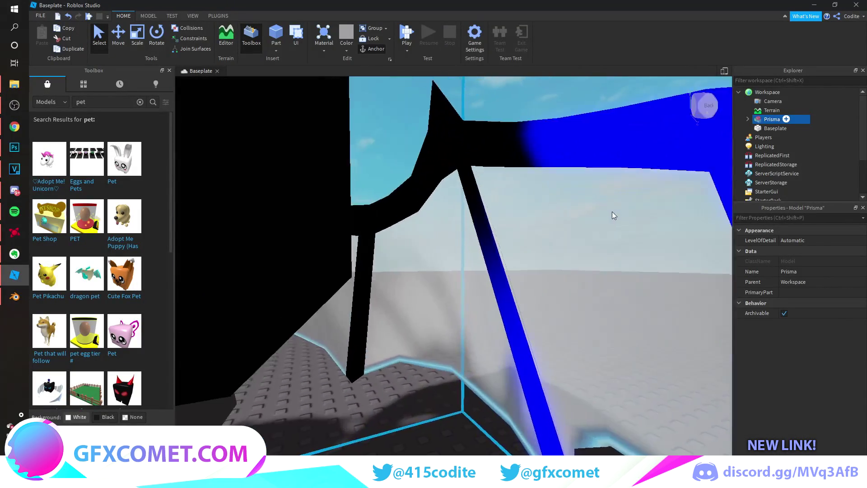
pyautogui.moveTo(612, 211); pyautogui.dragTo(611, 212, button='right')
pyautogui.scroll(-5, 633, 232)
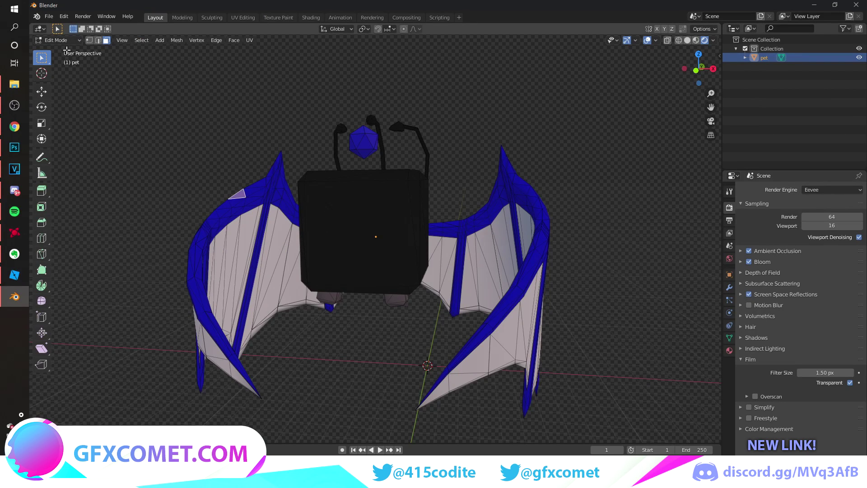
# Return to Object Mode in Blender and give the wing frame's Meshpart3Mtl material a blue Emission surface with strength 7.400.
pyautogui.click(61, 40)
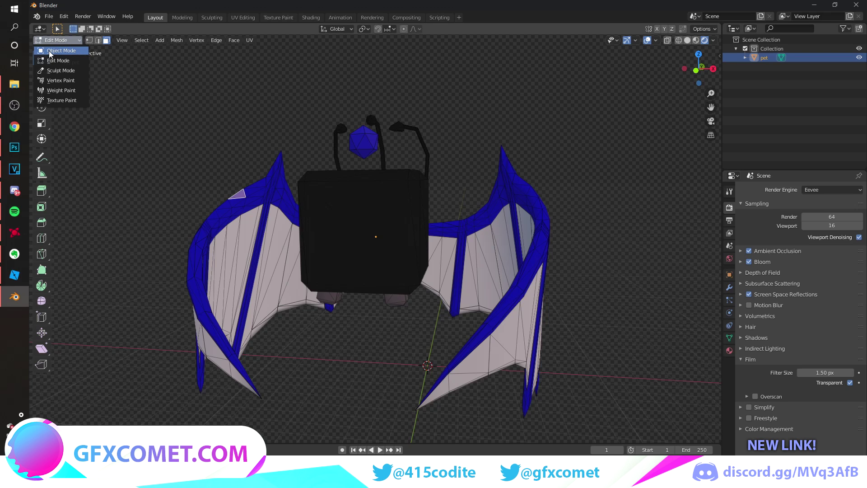
pyautogui.click(50, 51)
pyautogui.click(730, 350)
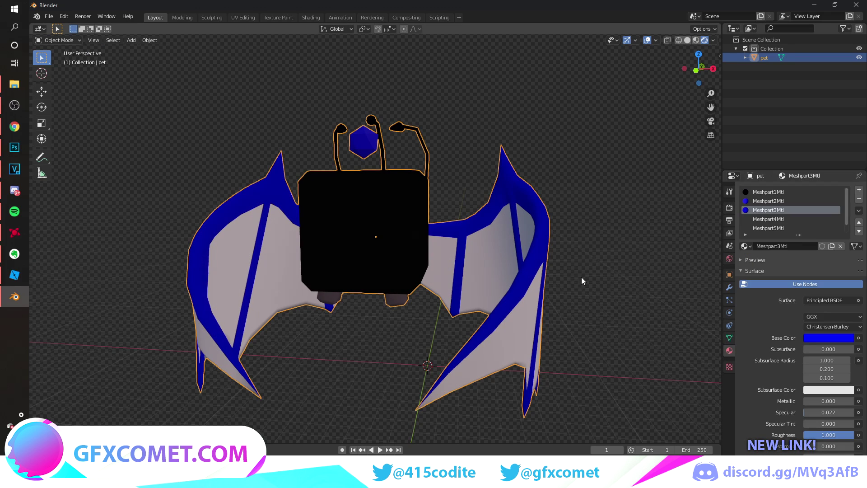
pyautogui.click(825, 301)
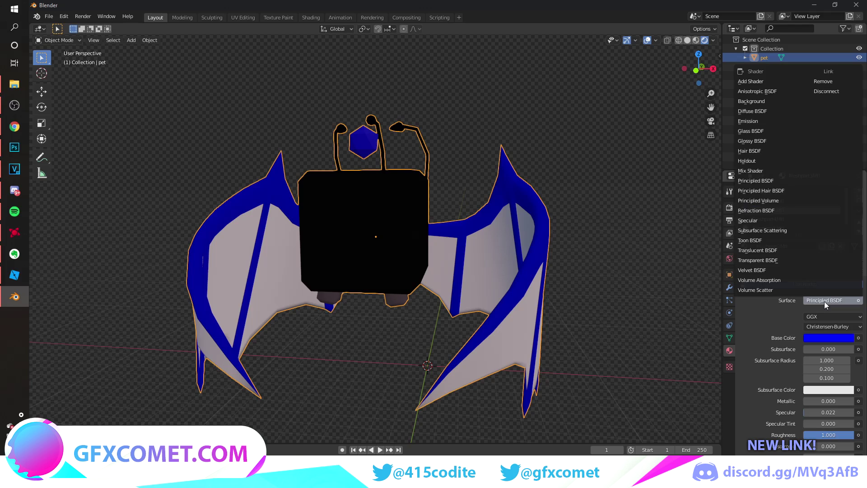
pyautogui.click(754, 122)
pyautogui.moveTo(828, 329); pyautogui.dragTo(849, 328)
pyautogui.click(834, 317)
pyautogui.moveTo(822, 216); pyautogui.dragTo(836, 203)
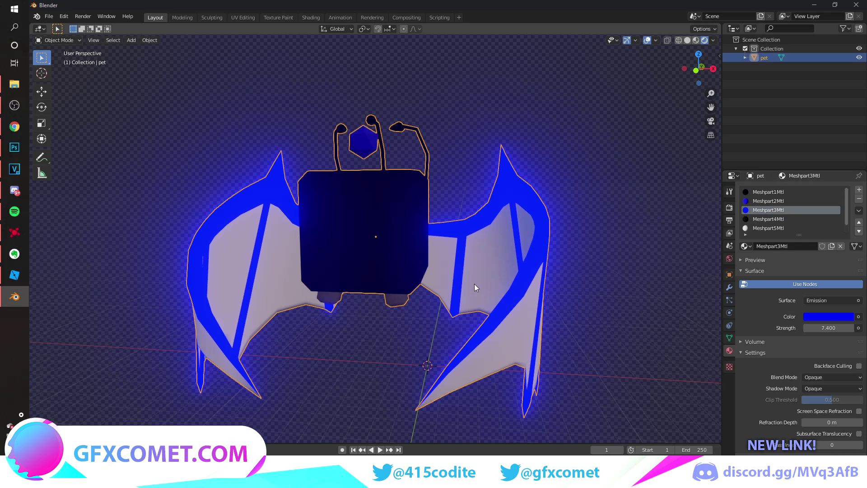
# Make the wing membrane's material active by selecting one of its faces in Edit Mode, and return to Object Mode.
pyautogui.moveTo(475, 285)
pyautogui.mouseDown(button='middle')
pyautogui.moveTo(481, 263)
pyautogui.moveTo(478, 277)
pyautogui.mouseUp(button='middle')
pyautogui.click(593, 243)
pyautogui.moveTo(373, 241); pyautogui.dragTo(373, 247, button='middle')
pyautogui.click(373, 244)
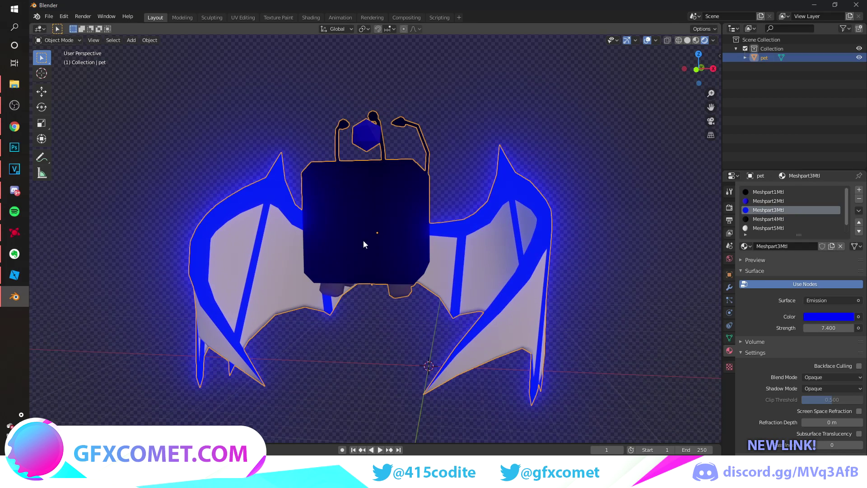
pyautogui.press('Tab')
pyautogui.click(276, 280)
pyautogui.press('Tab')
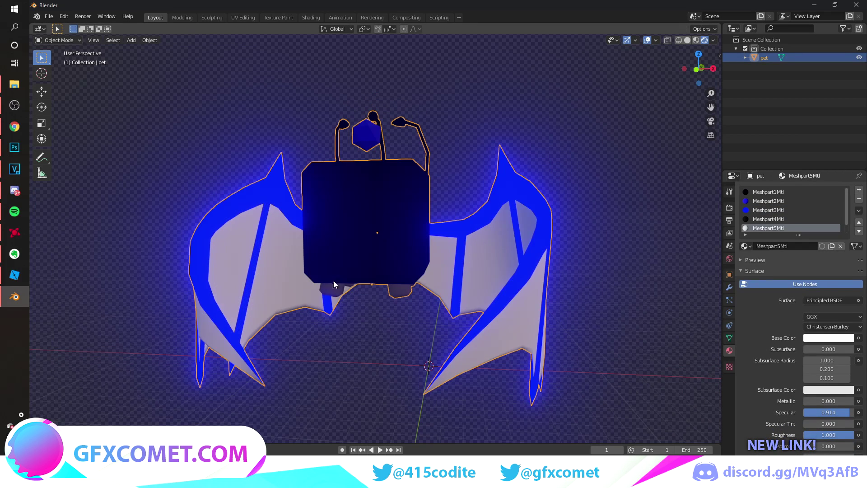
# Change the wing membrane material's surface to Glass BSDF and set its IOR to 1.150.
pyautogui.click(820, 318)
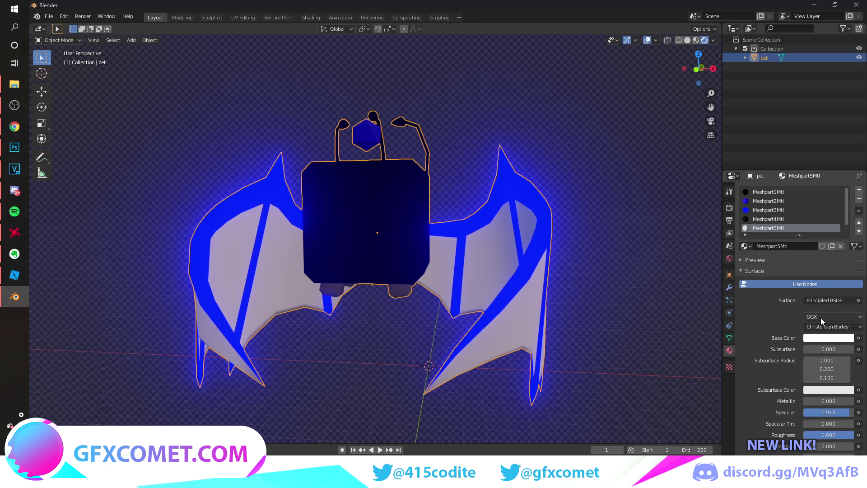
pyautogui.click(825, 300)
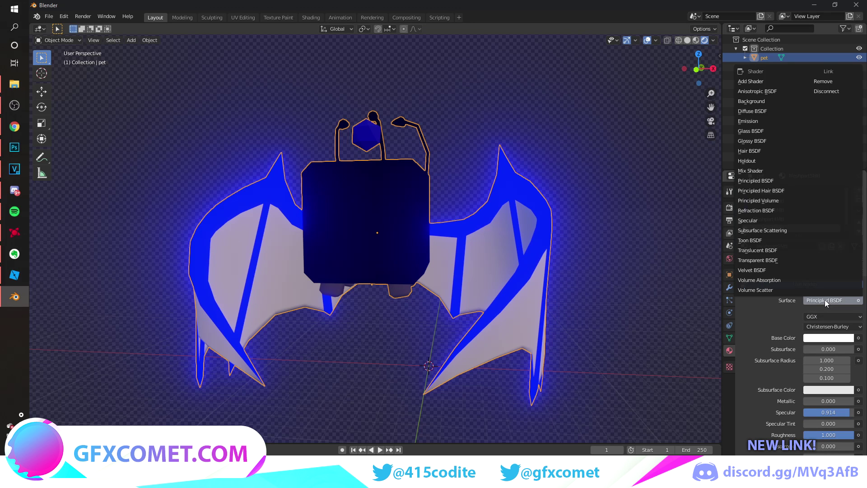
pyautogui.click(756, 131)
pyautogui.moveTo(551, 315)
pyautogui.mouseDown(button='middle')
pyautogui.moveTo(550, 335)
pyautogui.moveTo(544, 308)
pyautogui.mouseUp(button='middle')
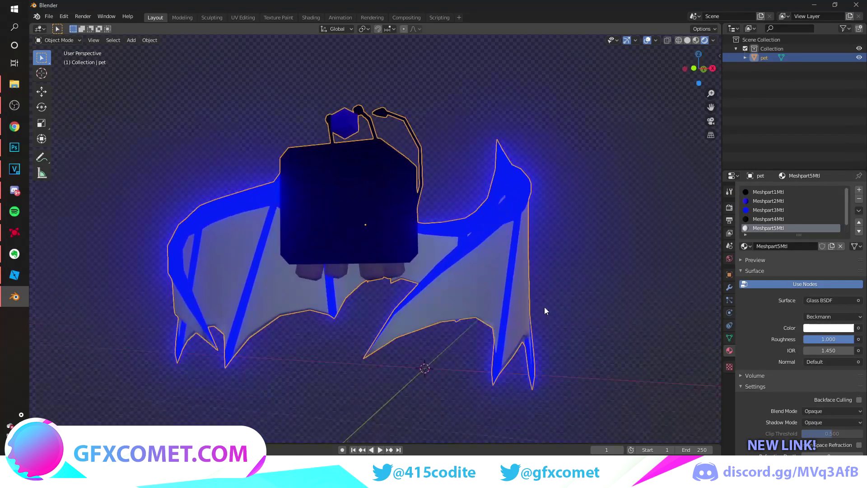
pyautogui.moveTo(829, 351)
pyautogui.mouseDown()
pyautogui.moveTo(863, 351)
pyautogui.moveTo(820, 351)
pyautogui.mouseUp()
pyautogui.moveTo(580, 304); pyautogui.dragTo(562, 310, button='middle')
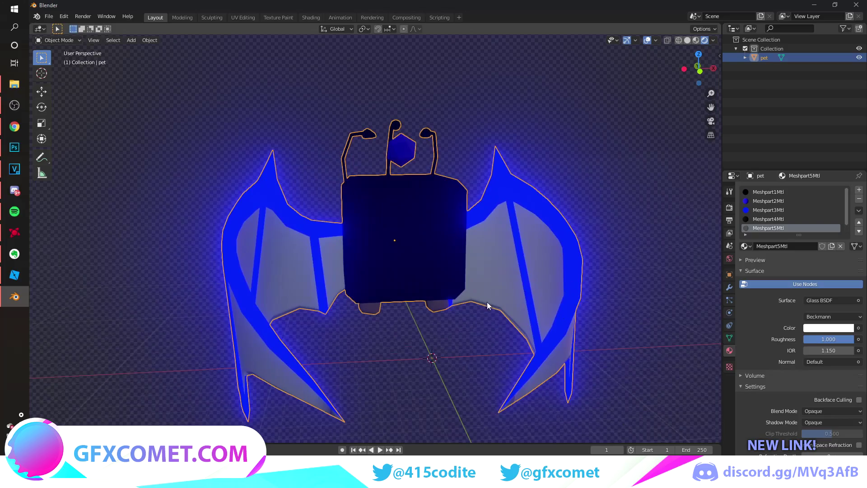
pyautogui.moveTo(487, 301); pyautogui.dragTo(498, 275, button='middle')
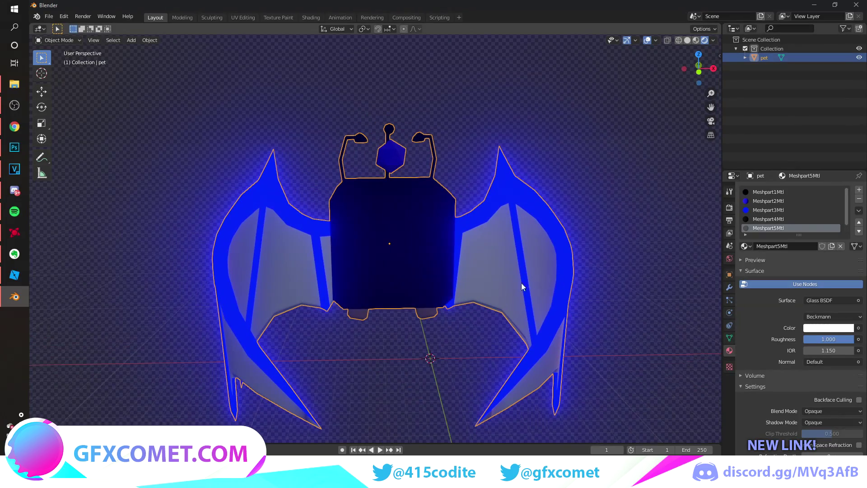
pyautogui.moveTo(528, 321); pyautogui.dragTo(488, 287, button='middle')
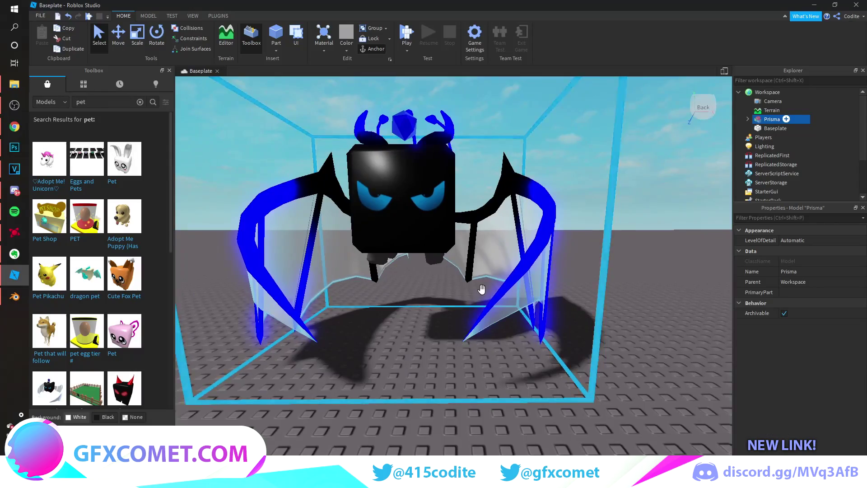
# Examine the wing membranes and head ornaments of the Prisma pet in Roblox Studio as a reference for the materials.
pyautogui.scroll(5, 482, 289)
pyautogui.scroll(4, 482, 289)
pyautogui.moveTo(443, 278); pyautogui.dragTo(444, 273, button='right')
pyautogui.scroll(-4, 444, 273)
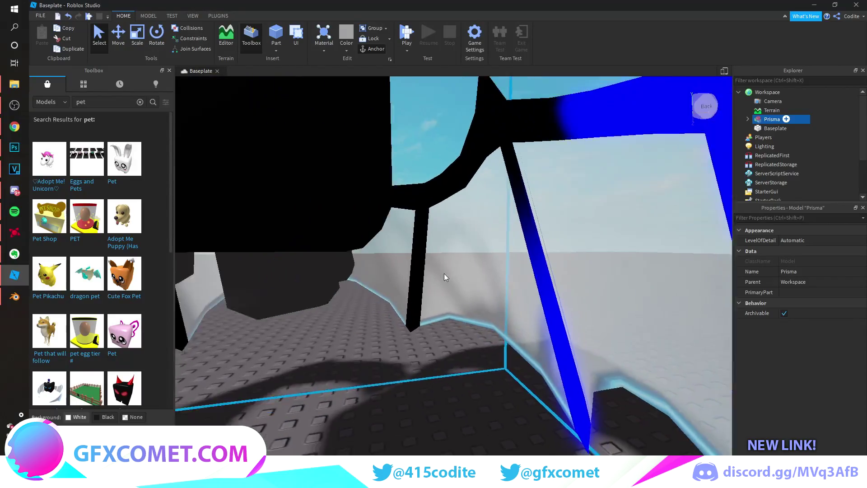
pyautogui.scroll(-4, 444, 273)
pyautogui.scroll(3, 444, 273)
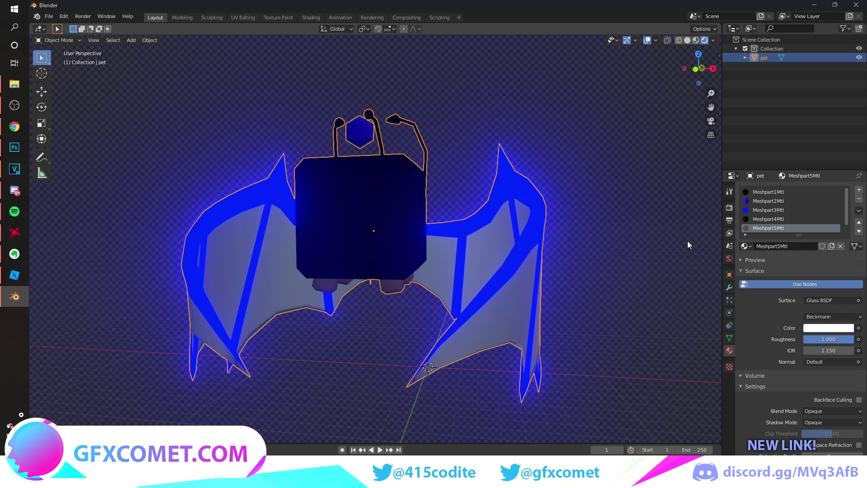
pyautogui.hotkey('alt', 'Tab')
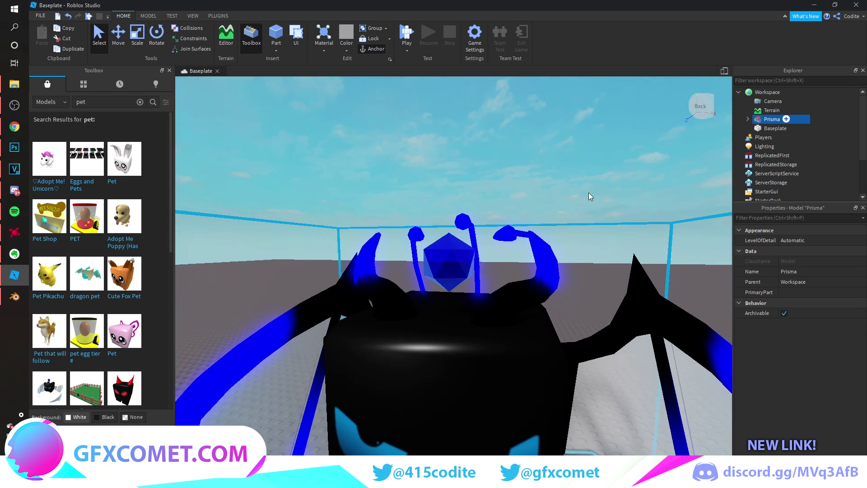
pyautogui.moveTo(589, 194); pyautogui.dragTo(593, 213, button='right')
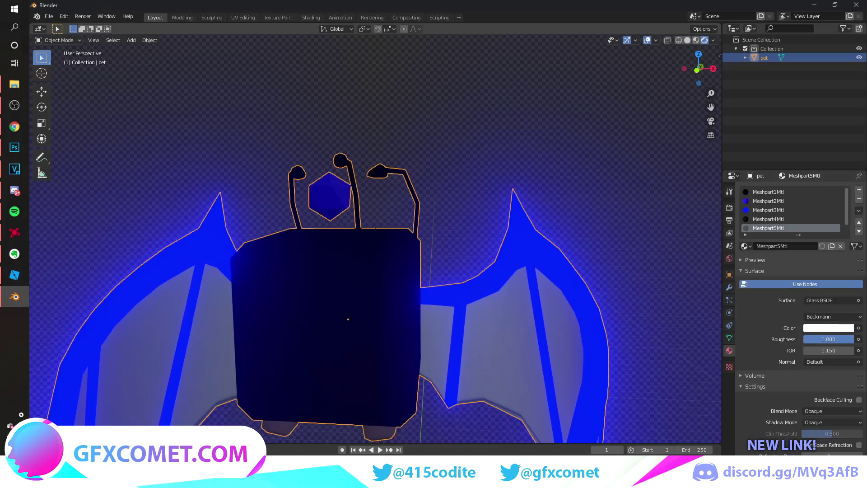
# In Blender, select all faces of the gem above the head through Meshpart2Mtl and assign them the glowing Meshpart3Mtl material.
pyautogui.press('w')
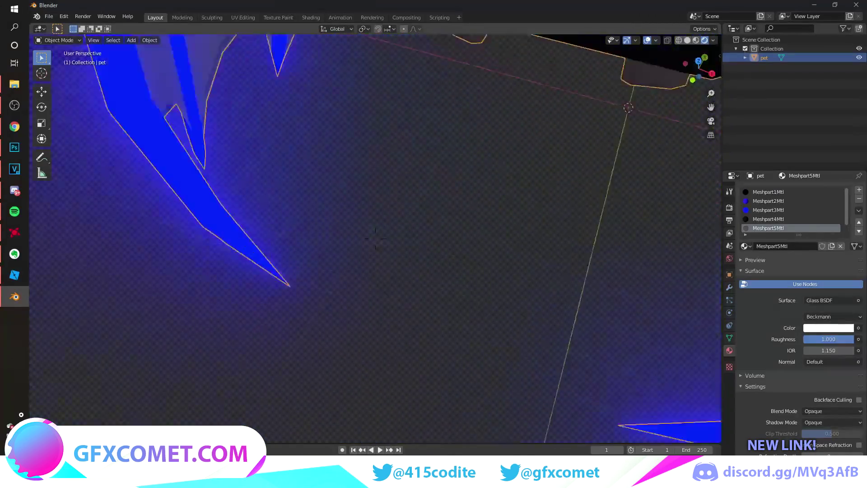
pyautogui.press('s')
pyautogui.press('w')
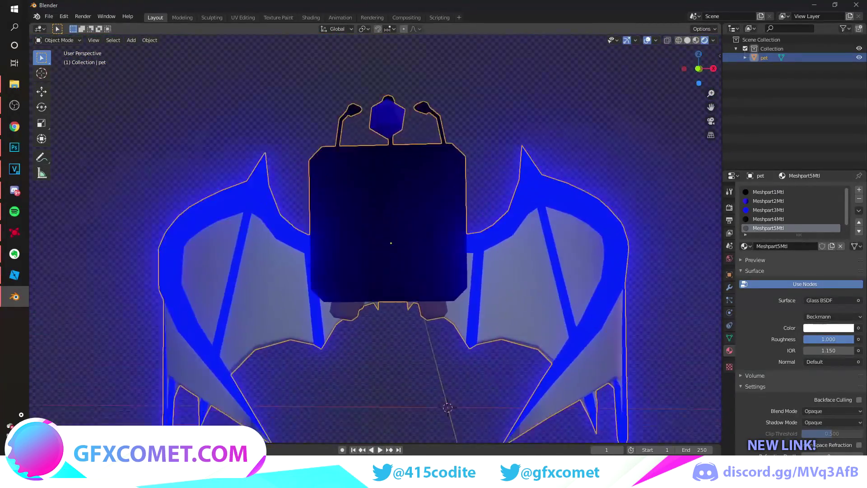
pyautogui.press('Tab')
pyautogui.click(374, 115)
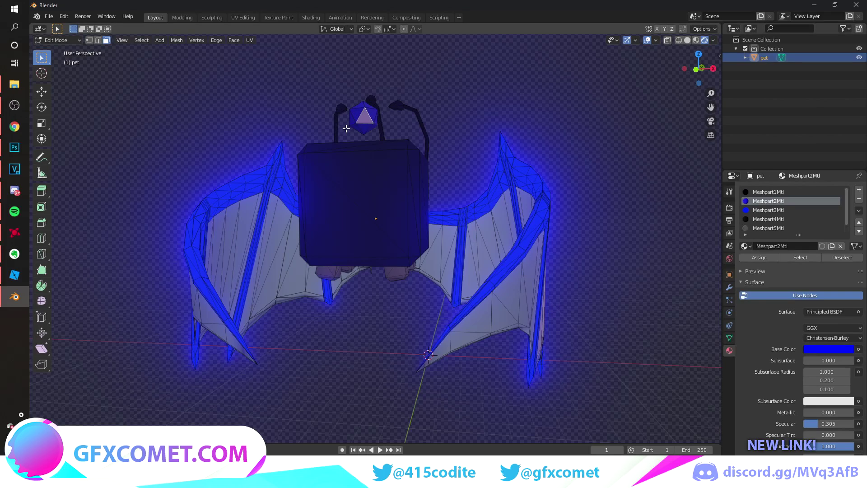
pyautogui.click(799, 258)
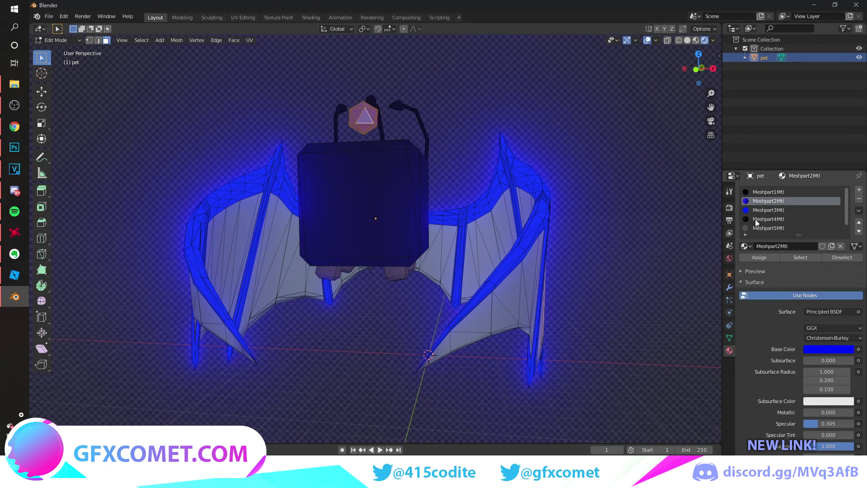
pyautogui.click(766, 210)
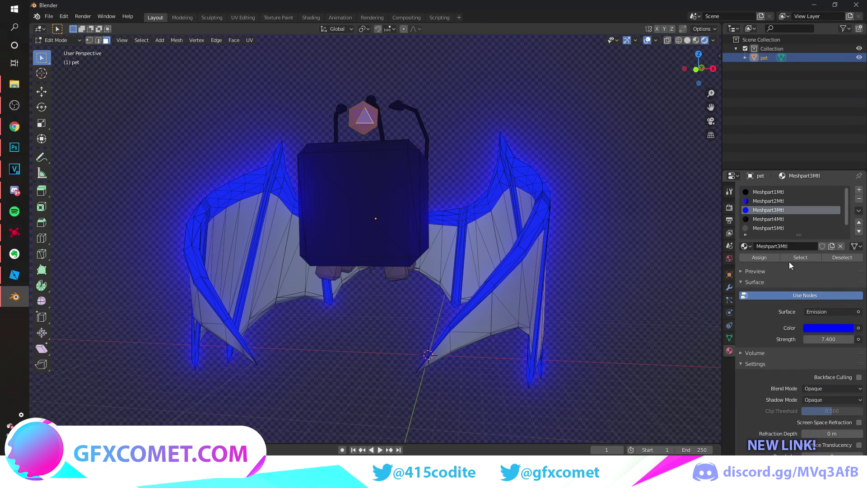
pyautogui.click(767, 257)
pyautogui.press('Tab')
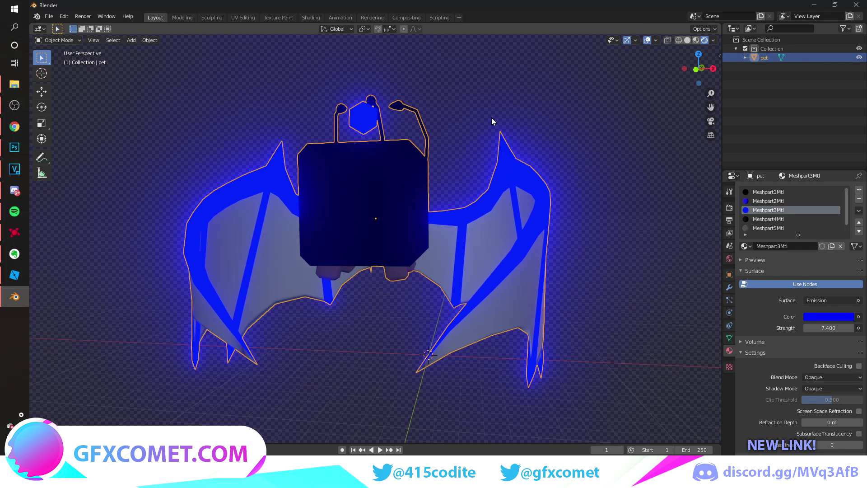
pyautogui.click(491, 118)
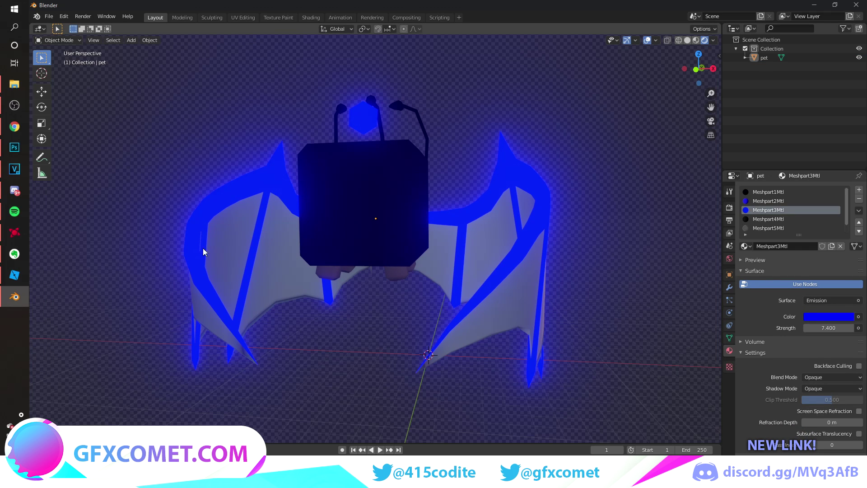
# Set the body's Meshpart4Mtl material to metallic 0.289, specular 0.247 and roughness 0.447.
pyautogui.click(368, 235)
pyautogui.press('Tab')
pyautogui.click(372, 209)
pyautogui.press('Tab')
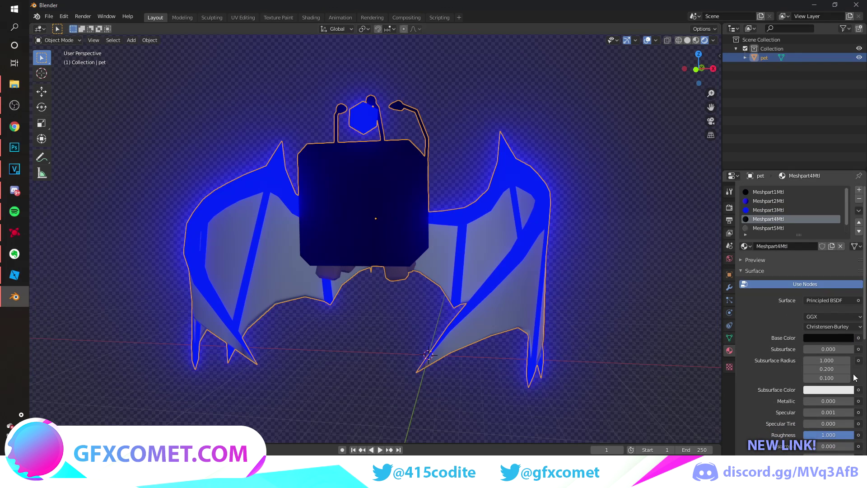
pyautogui.moveTo(824, 404)
pyautogui.mouseDown()
pyautogui.moveTo(839, 403)
pyautogui.moveTo(831, 403)
pyautogui.mouseUp()
pyautogui.moveTo(843, 434)
pyautogui.mouseDown()
pyautogui.moveTo(805, 434)
pyautogui.moveTo(832, 434)
pyautogui.moveTo(819, 435)
pyautogui.moveTo(850, 412)
pyautogui.moveTo(835, 412)
pyautogui.mouseUp()
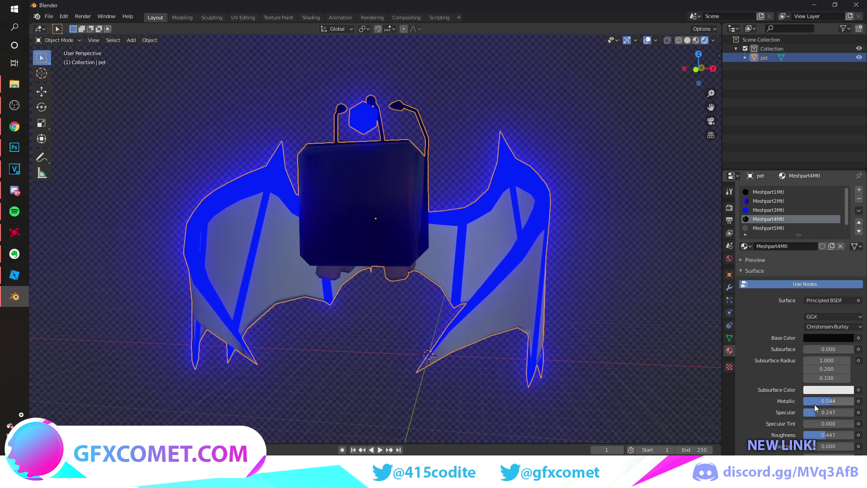
pyautogui.moveTo(816, 404)
pyautogui.mouseDown()
pyautogui.moveTo(838, 403)
pyautogui.moveTo(788, 403)
pyautogui.moveTo(818, 402)
pyautogui.mouseUp()
# Check the material of the thin stalks on the head and compare them with the Prisma pet in Roblox Studio.
pyautogui.hotkey('shift', '`')
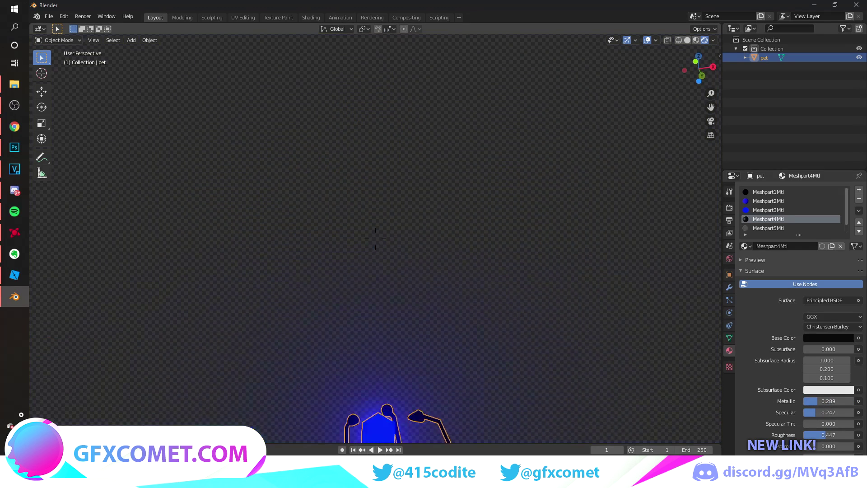
pyautogui.press('w')
pyautogui.press('s')
pyautogui.click(375, 239)
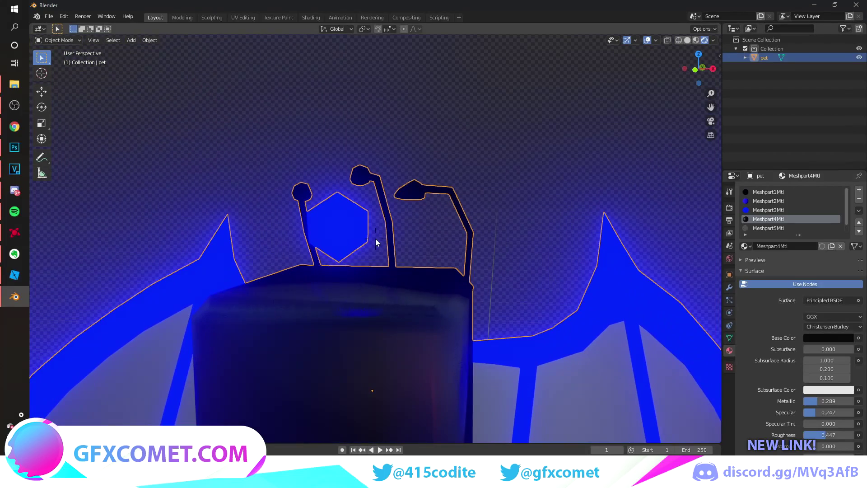
pyautogui.press('Tab')
pyautogui.click(412, 195)
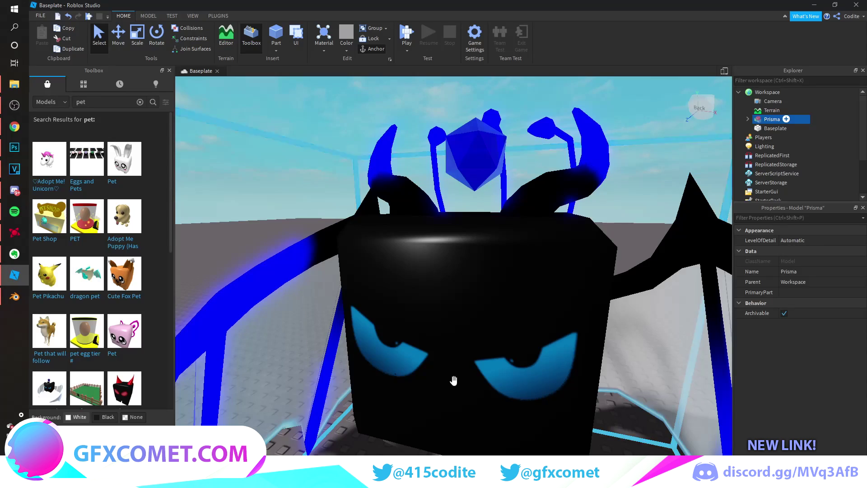
pyautogui.scroll(5, 506, 358)
pyautogui.scroll(-3, 506, 358)
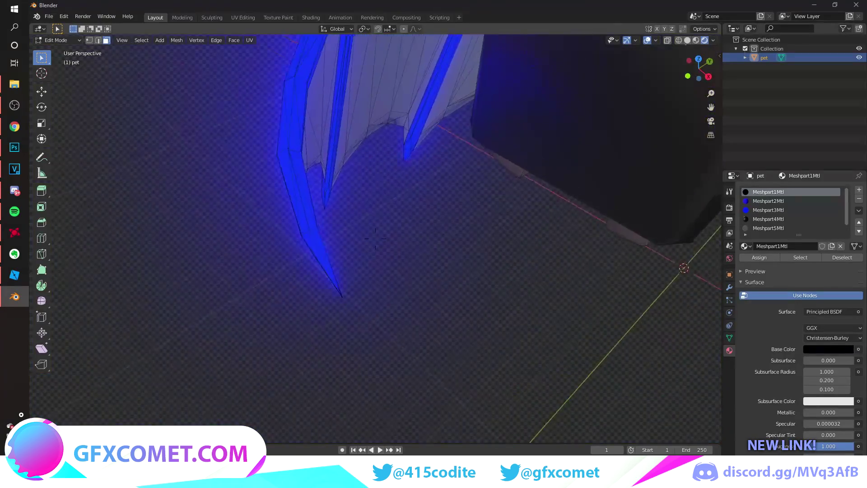
# Return to Object Mode in Blender and add a Sun light to the scene.
pyautogui.scroll(-3, 376, 262)
pyautogui.moveTo(376, 253); pyautogui.dragTo(411, 222, button='middle')
pyautogui.scroll(-8, 375, 238)
pyautogui.scroll(4, 376, 239)
pyautogui.scroll(-4, 506, 253)
pyautogui.moveTo(506, 253); pyautogui.dragTo(476, 259, button='middle')
pyautogui.scroll(2, 465, 259)
pyautogui.hotkey('shift', 'a')
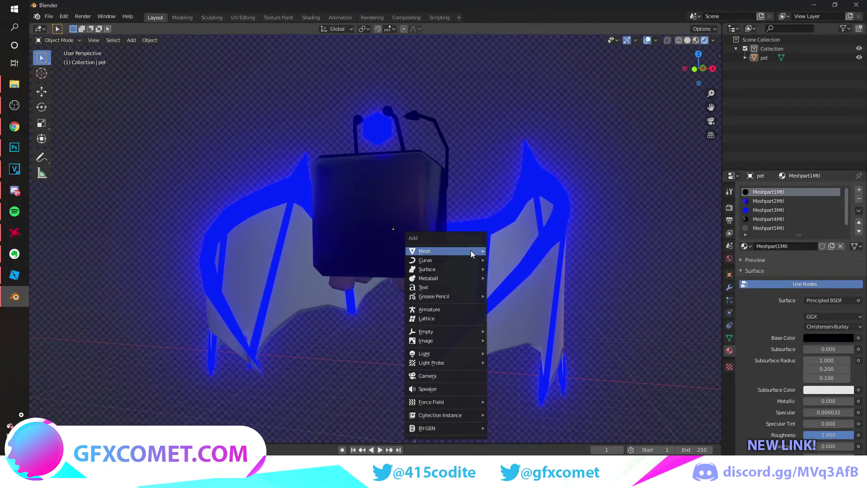
pyautogui.moveTo(470, 353)
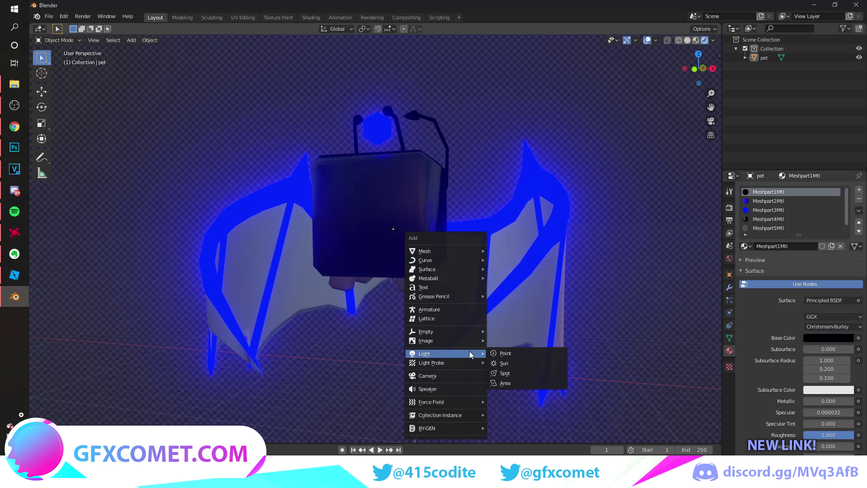
pyautogui.click(537, 365)
pyautogui.scroll(-5, 400, 295)
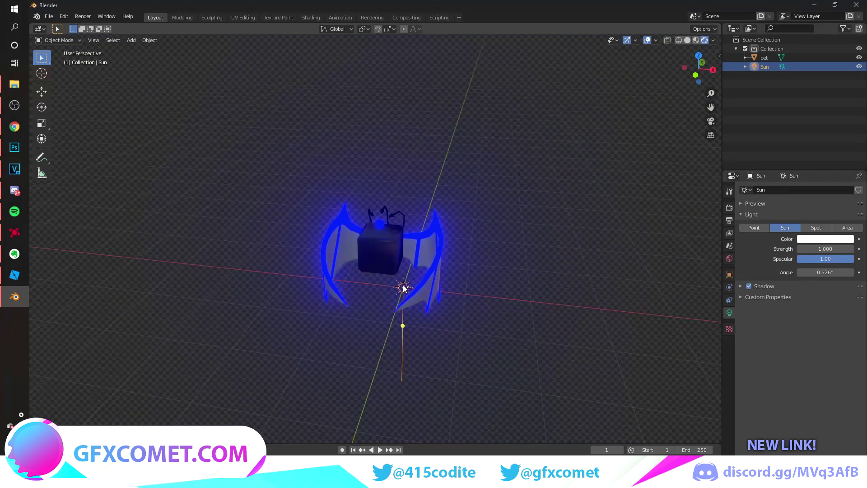
# Raise the Sun light along the Z axis, move it above the pet's wing and aim its beam at the body.
pyautogui.press('g')
pyautogui.press('z')
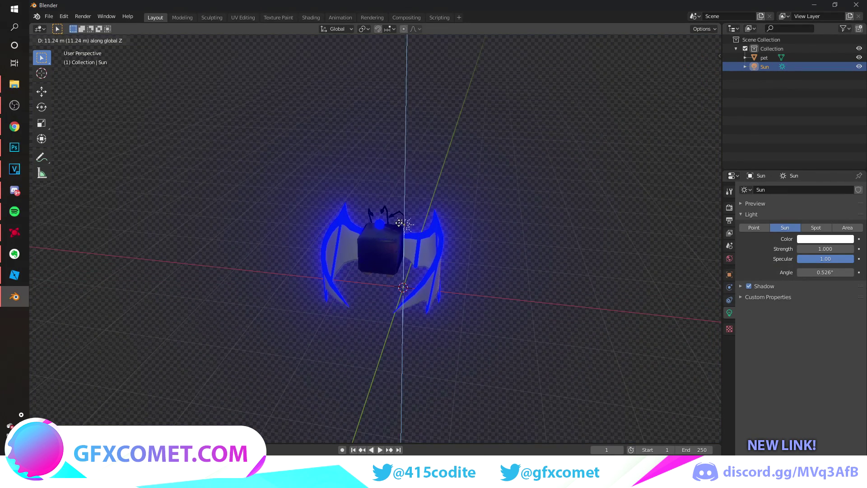
pyautogui.click(409, 133)
pyautogui.scroll(1, 402, 176)
pyautogui.moveTo(410, 134); pyautogui.dragTo(402, 136)
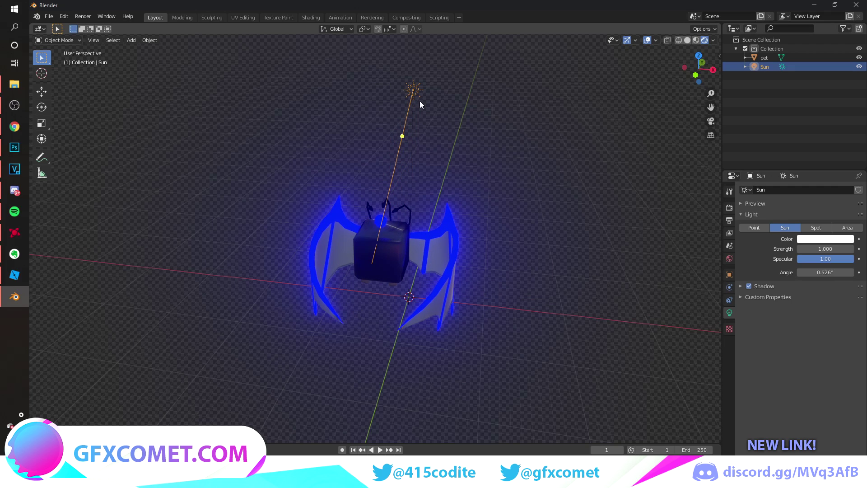
pyautogui.press('g')
pyautogui.click(343, 225)
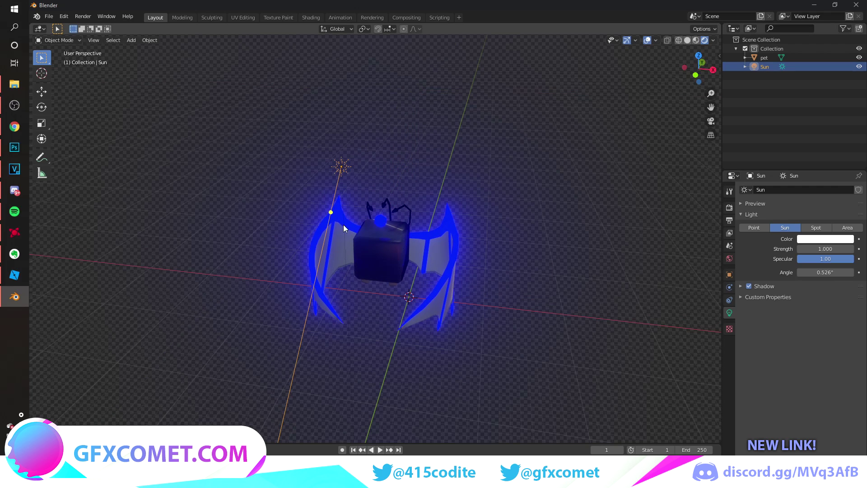
pyautogui.moveTo(332, 213); pyautogui.dragTo(393, 256)
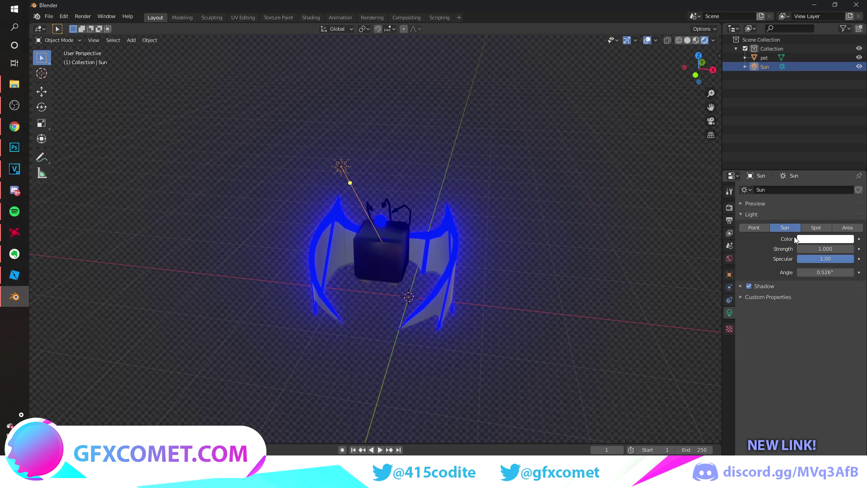
# Set the Sun light's specular to 5 and its strength to 25.
pyautogui.click(825, 261)
pyautogui.write('5')
pyautogui.press('Return')
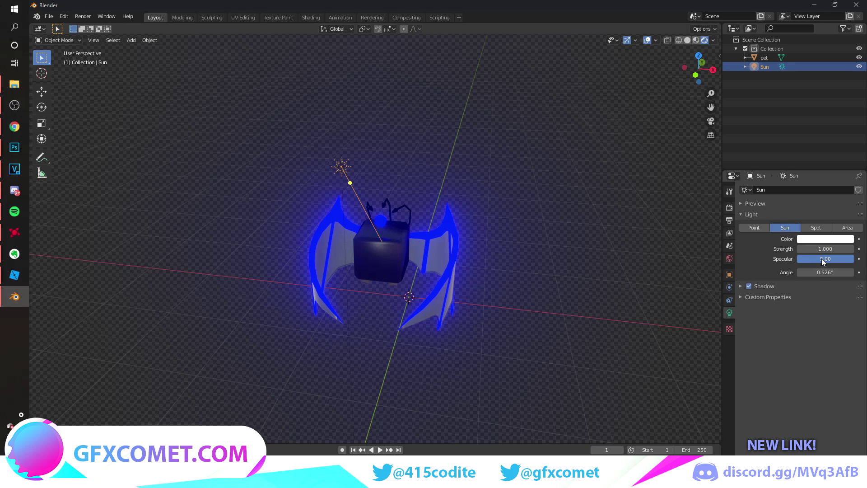
pyautogui.click(816, 250)
pyautogui.press('Return')
# Reposition the Sun along the Z and X axes to one side of the pet and aim its beam back towards the body.
pyautogui.moveTo(394, 254); pyautogui.dragTo(423, 280, button='middle')
pyautogui.press('g')
pyautogui.press('z')
pyautogui.click(299, 135)
pyautogui.scroll(-4, 423, 283)
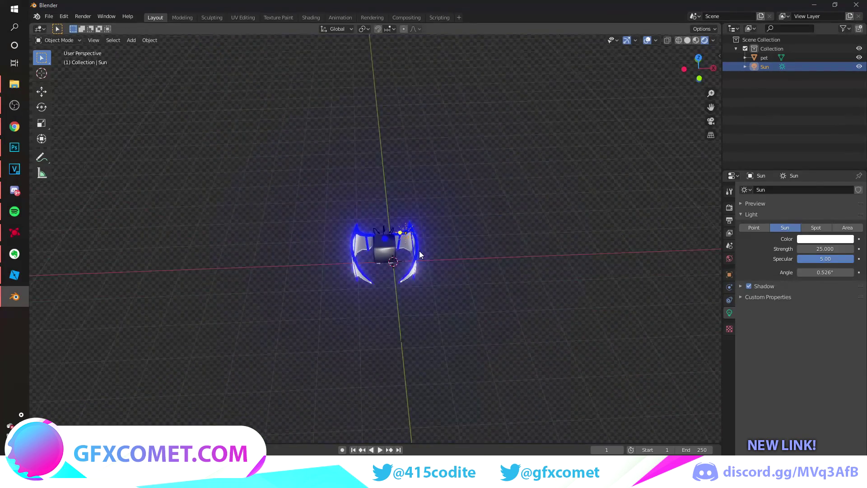
pyautogui.press('g')
pyautogui.press('x')
pyautogui.press('y')
pyautogui.press('x')
pyautogui.click(467, 242)
pyautogui.moveTo(445, 230); pyautogui.dragTo(390, 253)
# Reduce the Sun light's strength to 2.760 while judging the effect on the front of the pet.
pyautogui.scroll(6, 391, 255)
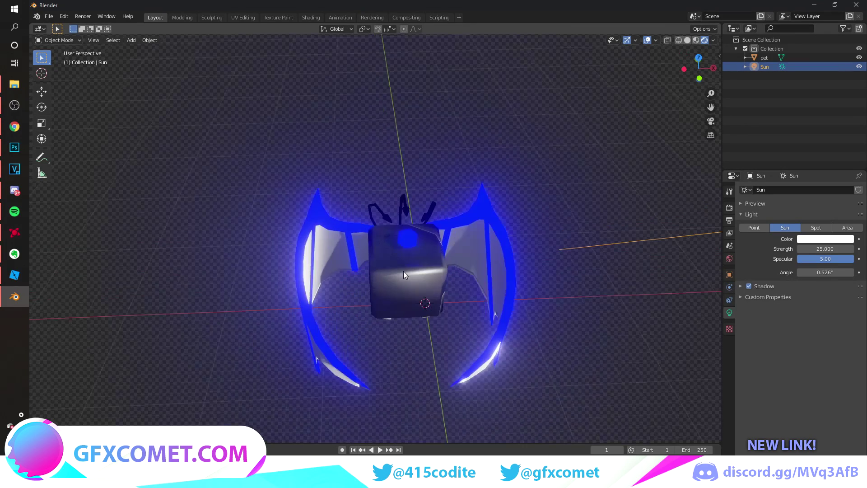
pyautogui.moveTo(403, 271); pyautogui.dragTo(398, 223, button='middle')
pyautogui.moveTo(823, 248); pyautogui.dragTo(786, 248)
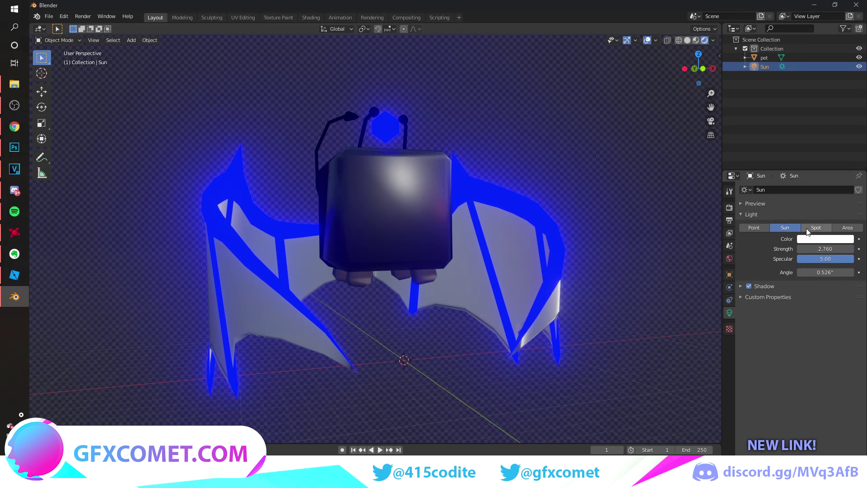
# Set the scene's Ambient Occlusion distance to 19.3 m and its factor to 5.
pyautogui.click(730, 207)
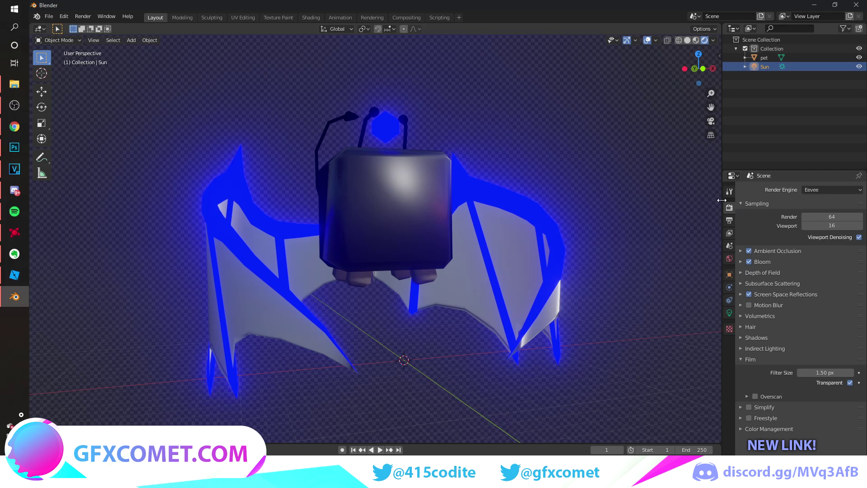
pyautogui.click(741, 262)
pyautogui.click(741, 251)
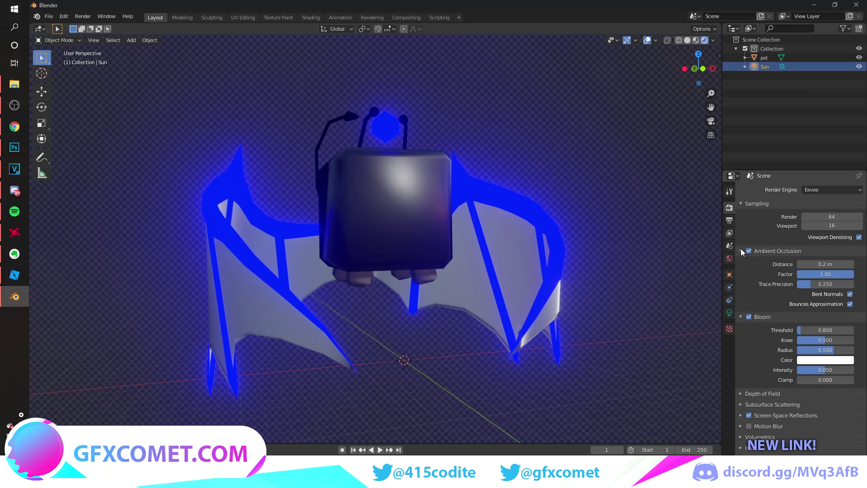
pyautogui.moveTo(826, 264); pyautogui.dragTo(849, 265)
pyautogui.click(827, 275)
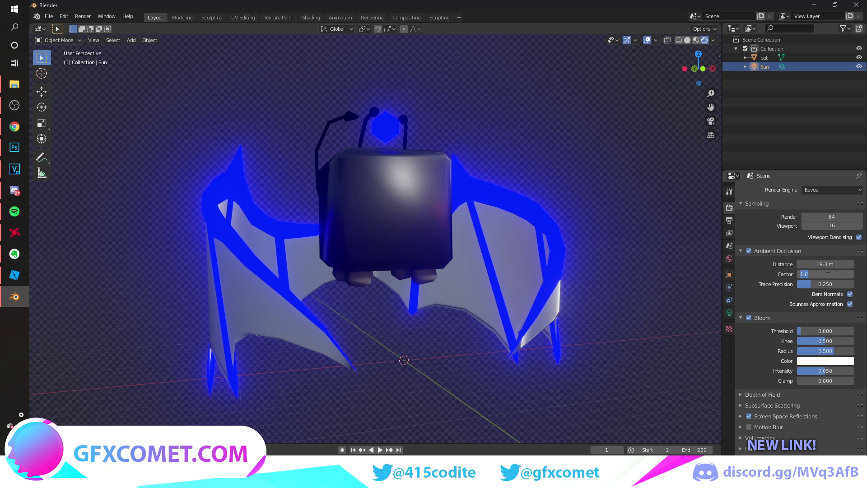
pyautogui.press('Return')
pyautogui.click(827, 275)
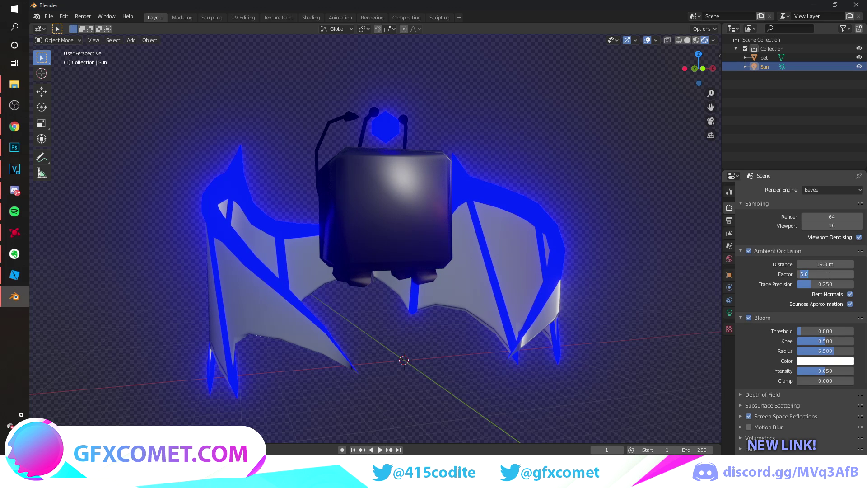
pyautogui.write('20')
pyautogui.press('Return')
pyautogui.click(828, 275)
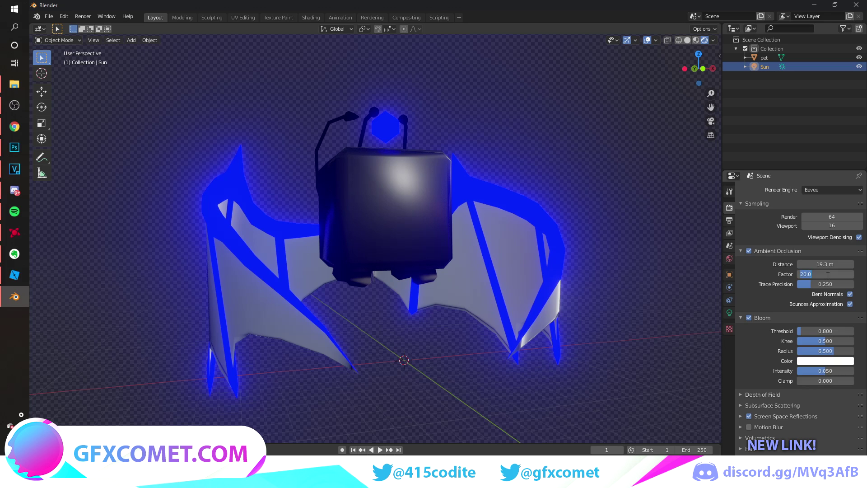
pyautogui.write('1')
pyautogui.press('Return')
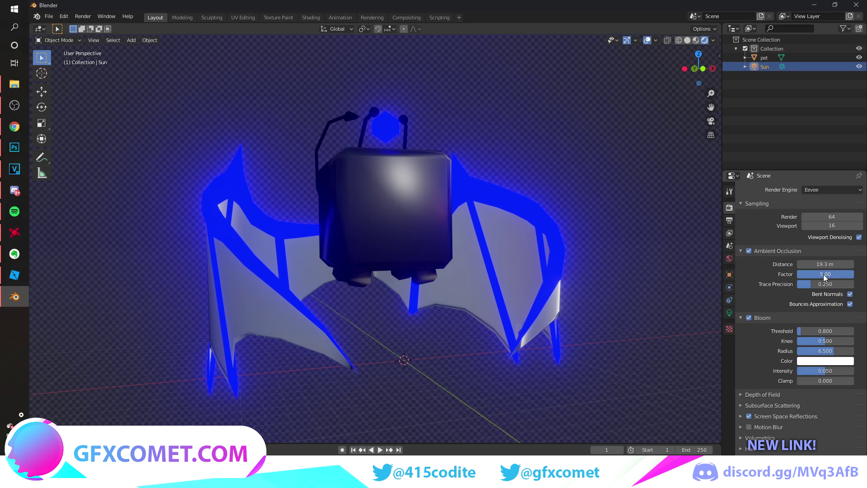
# Compare the pet with Bloom switched off and on, and look through the remaining render settings.
pyautogui.click(750, 318)
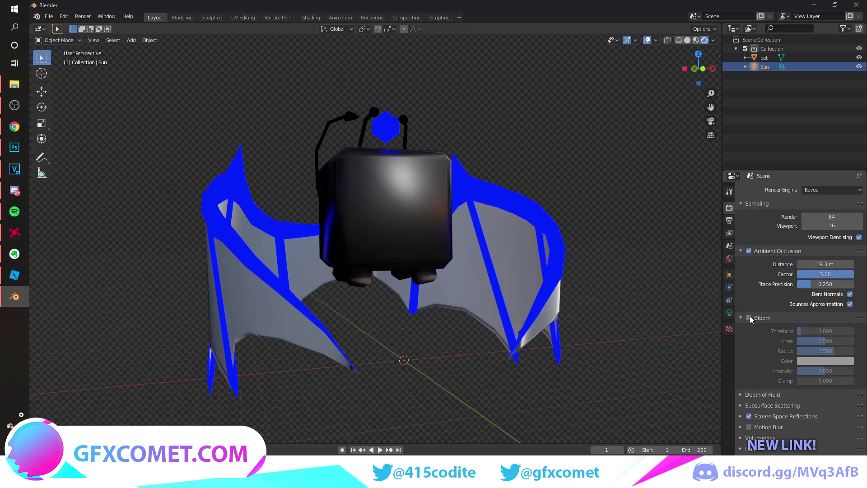
pyautogui.click(750, 318)
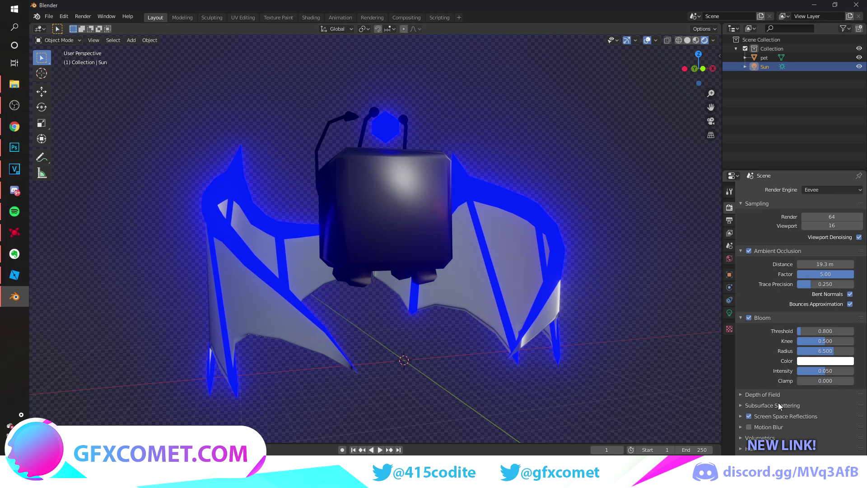
pyautogui.scroll(-8, 772, 413)
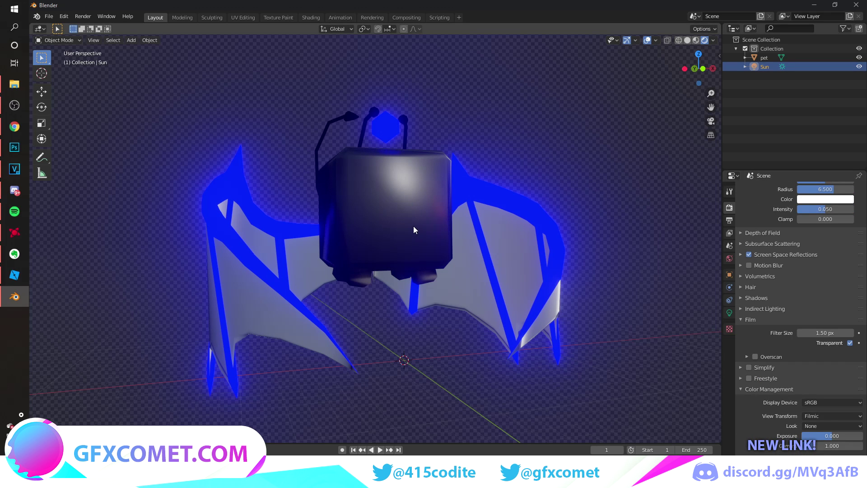
# Add a camera to the scene and look through it.
pyautogui.hotkey('shift', 'a')
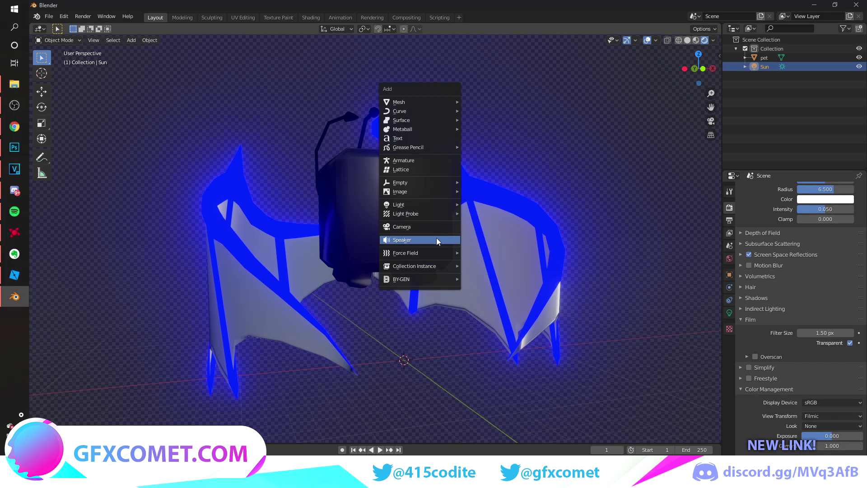
pyautogui.click(404, 227)
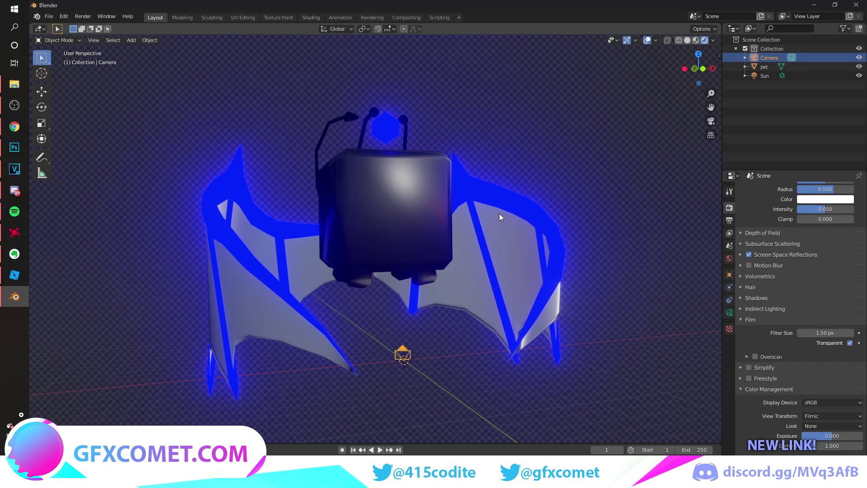
pyautogui.press('KP_0')
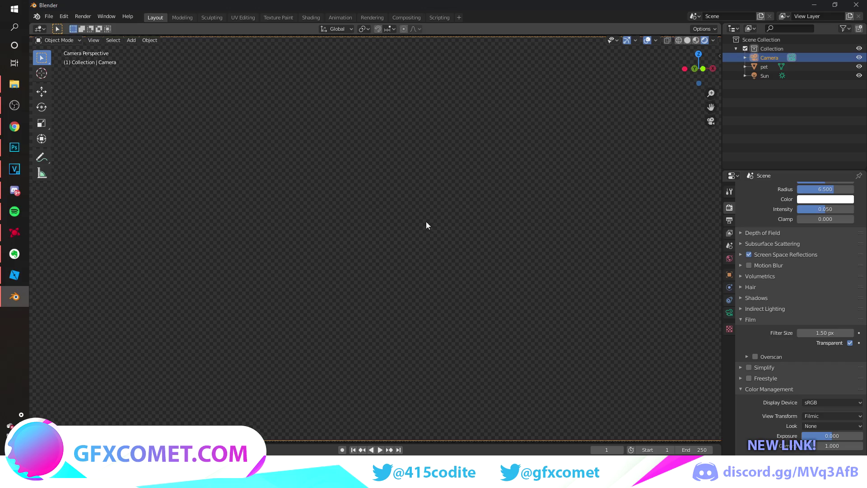
# Position the camera with walk navigation to frame the whole pet with both wings from slightly below, and deselect everything.
pyautogui.press('r')
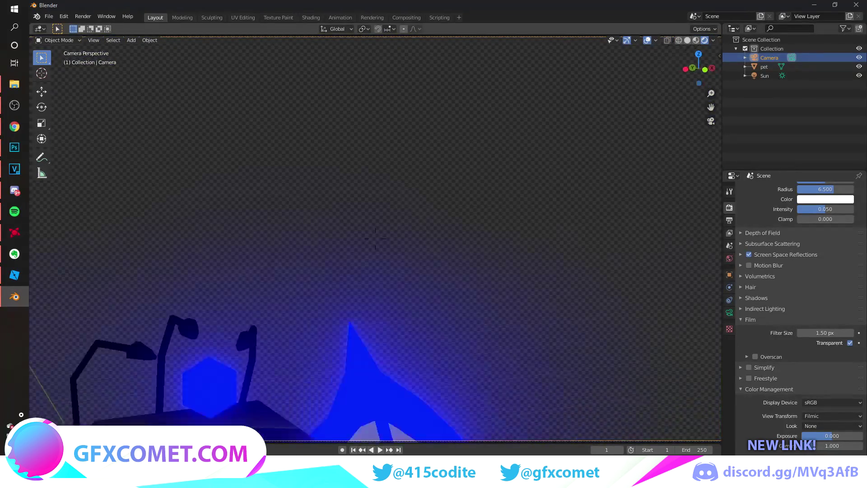
pyautogui.press('w')
pyautogui.press('s')
pyautogui.press('s')
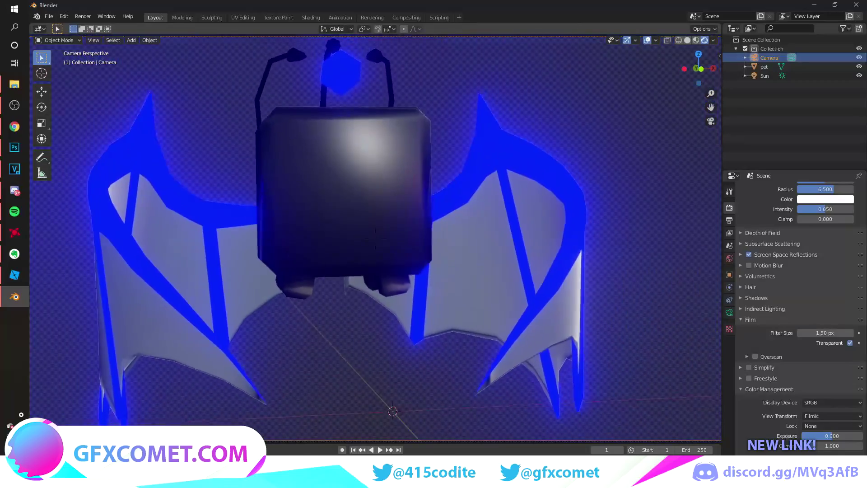
pyautogui.press('w')
pyautogui.press('s')
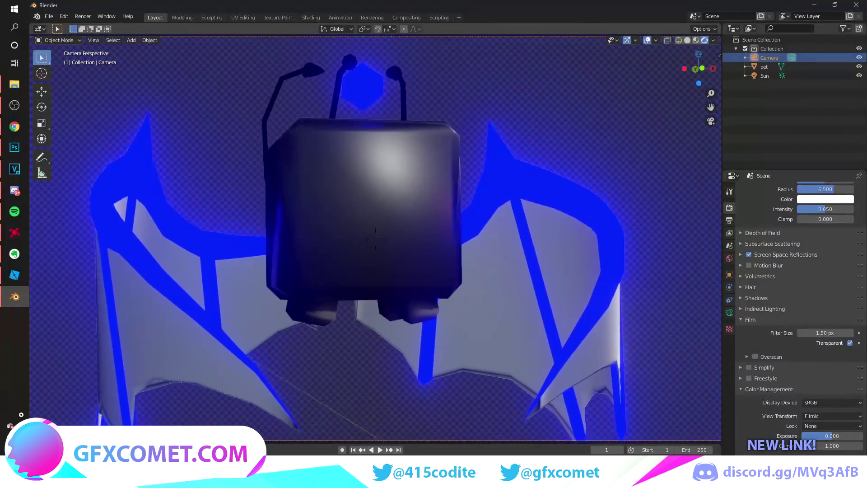
pyautogui.press('w')
pyautogui.press('s')
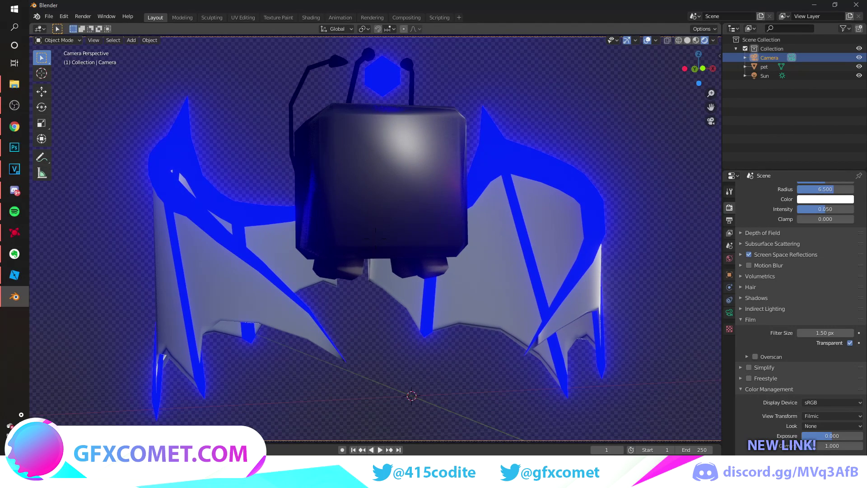
pyautogui.press('a')
pyautogui.click(472, 141)
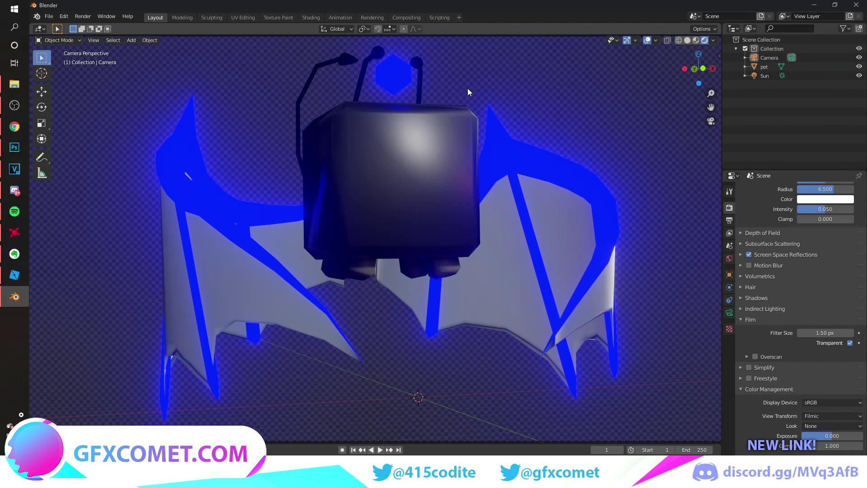
# Render the camera view as a still image and save the render result.
pyautogui.click(83, 17)
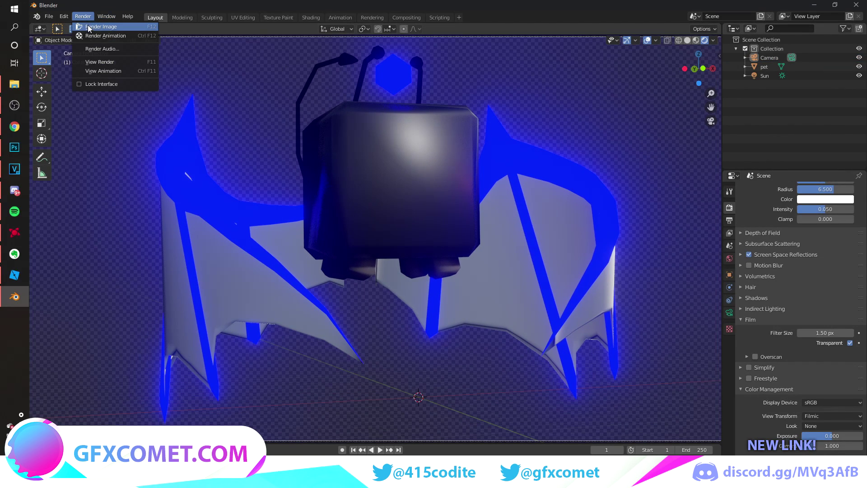
pyautogui.click(99, 27)
pyautogui.scroll(-1, 432, 260)
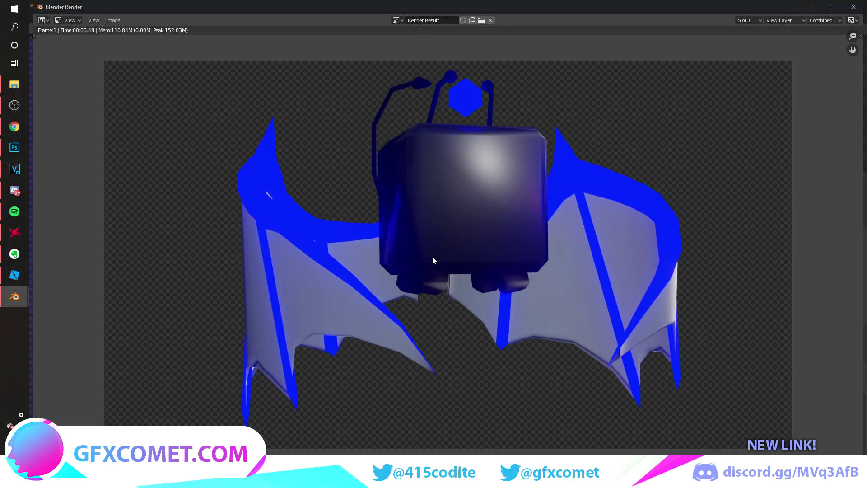
pyautogui.click(111, 19)
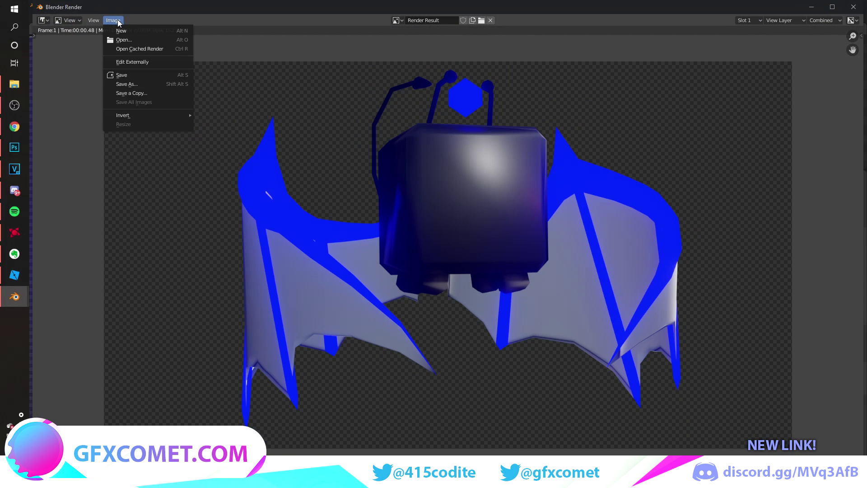
pyautogui.click(137, 79)
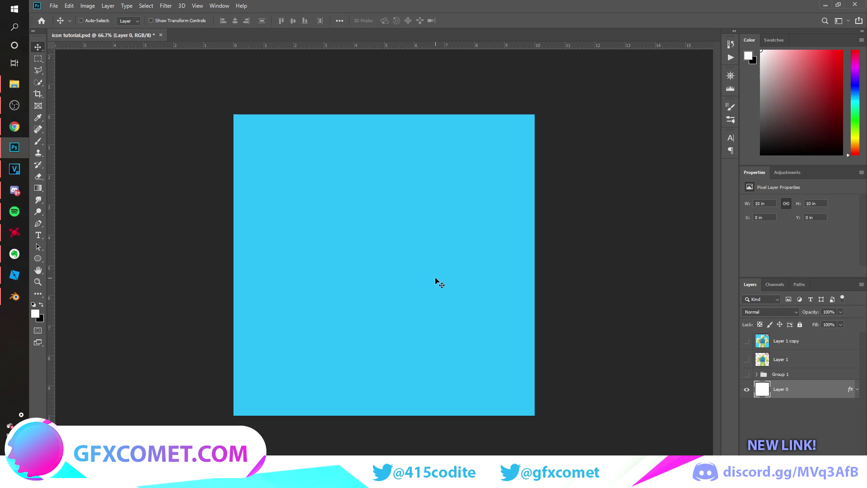
# In Photoshop's icon tutorial.psd, show and expand Group 1, and hide its NEW, Shape 1 and Shape 1 copy layers.
pyautogui.click(746, 375)
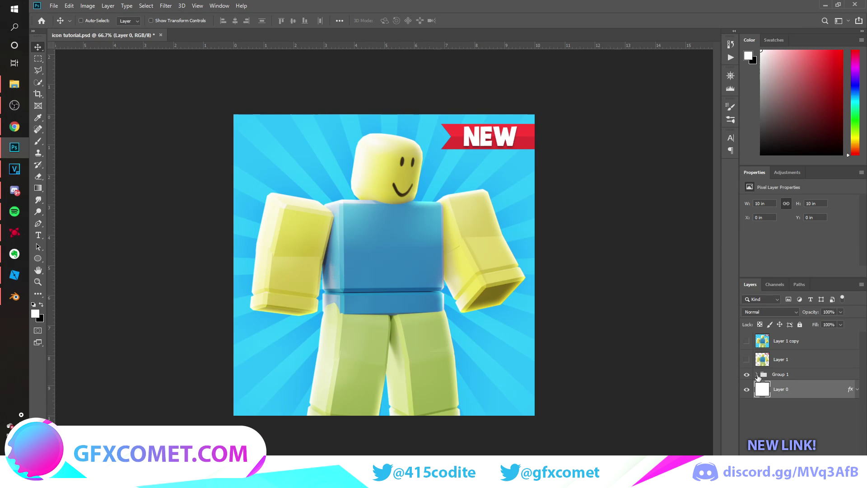
pyautogui.click(757, 375)
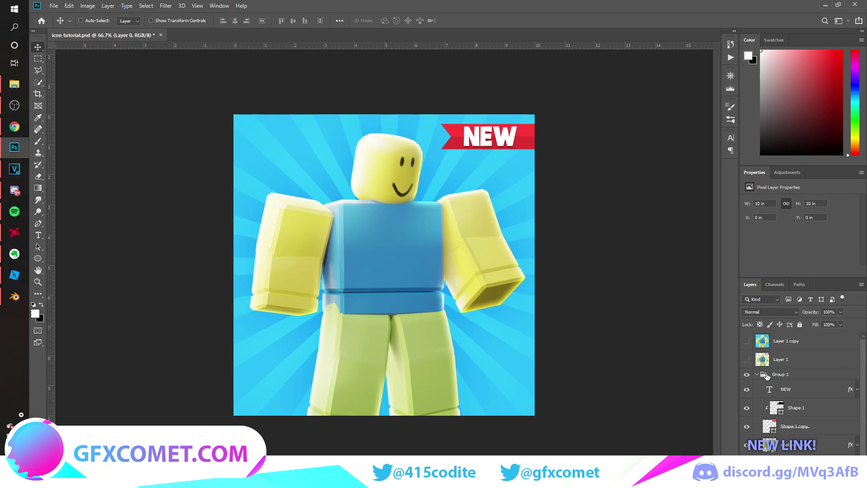
pyautogui.scroll(-1, 759, 391)
pyautogui.moveTo(747, 374); pyautogui.dragTo(746, 412)
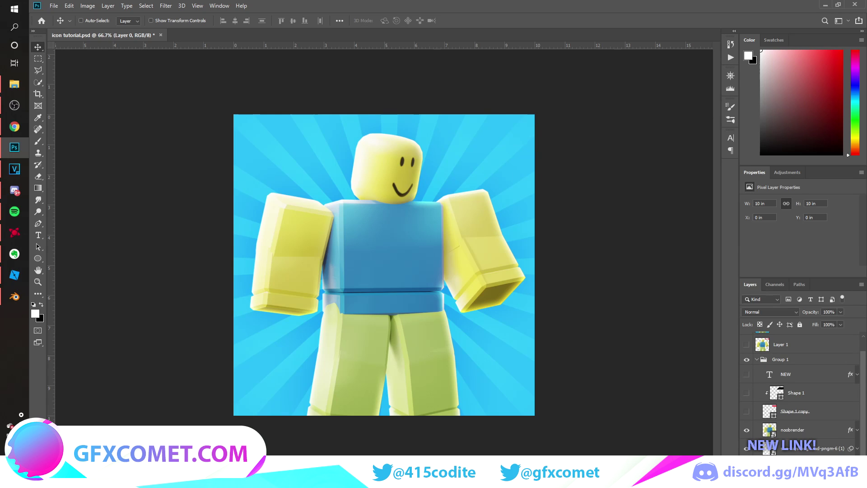
# Hide the noobrender character layer, and keep the sun-rays layer visible and selected.
pyautogui.click(747, 448)
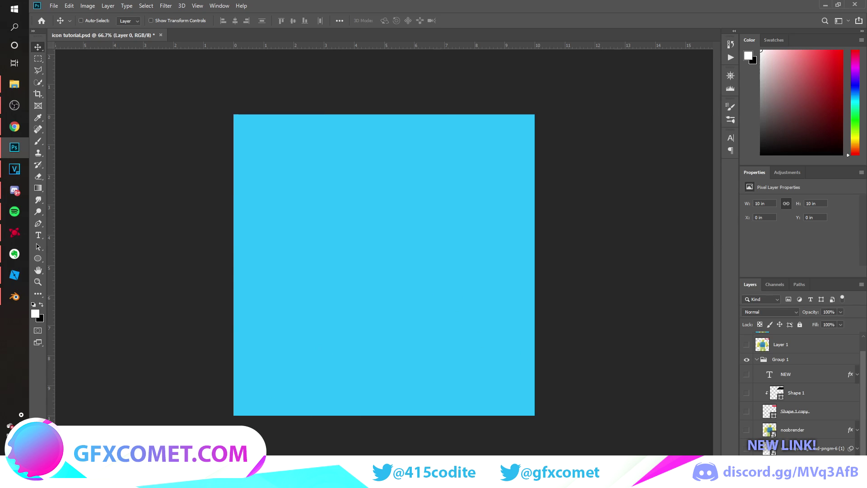
pyautogui.click(747, 448)
pyautogui.click(802, 450)
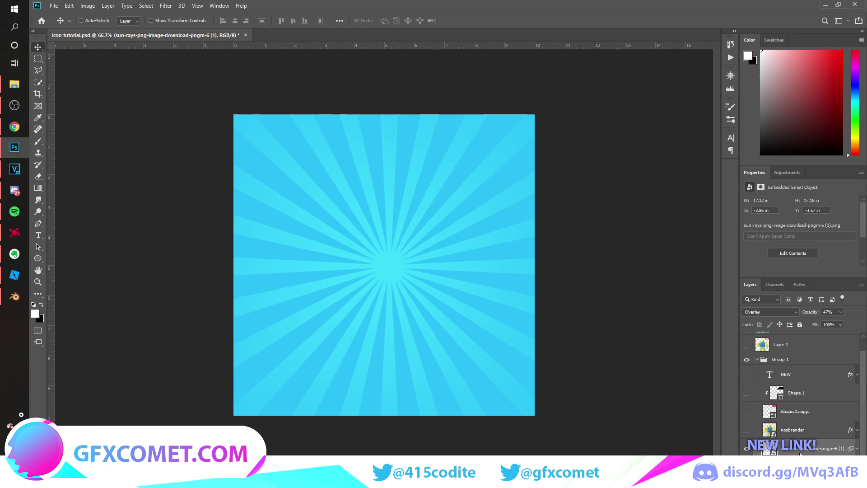
# Show the Shape 1 copy, Shape 1 and NEW layers one after another, and collapse Group 1.
pyautogui.click(747, 411)
pyautogui.click(792, 415)
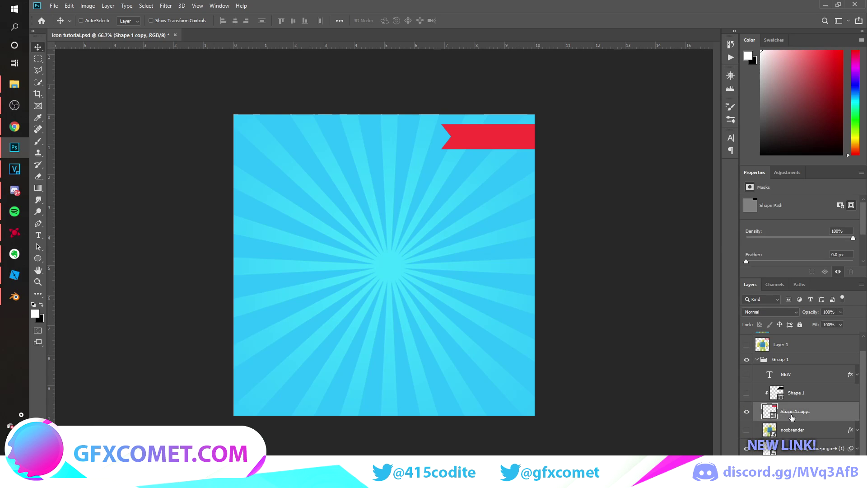
pyautogui.click(746, 392)
pyautogui.click(799, 393)
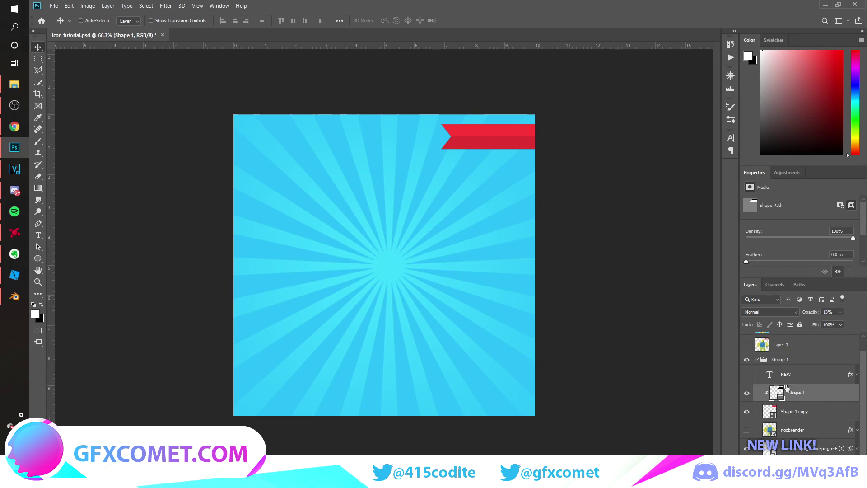
pyautogui.click(747, 374)
pyautogui.click(807, 374)
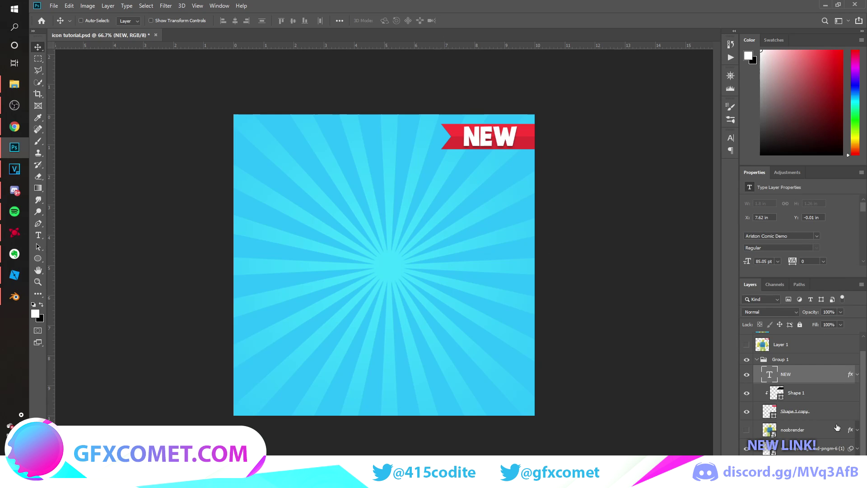
pyautogui.click(758, 360)
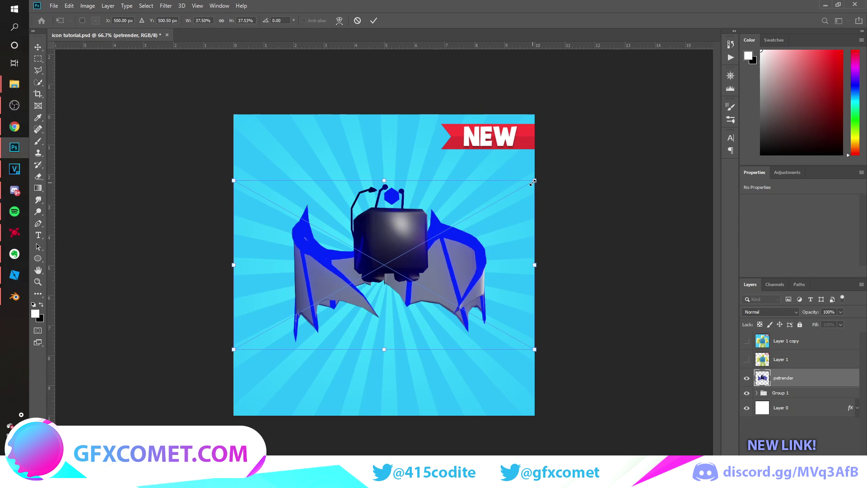
# Enlarge the placed petrender image proportionally from its centre until the wings reach the canvas edges, and nudge it into position.
pyautogui.keyDown('alt'); pyautogui.moveTo(533, 182); pyautogui.dragTo(645, 121); pyautogui.keyUp('alt')
pyautogui.press('Return')
pyautogui.moveTo(444, 258); pyautogui.dragTo(436, 263)
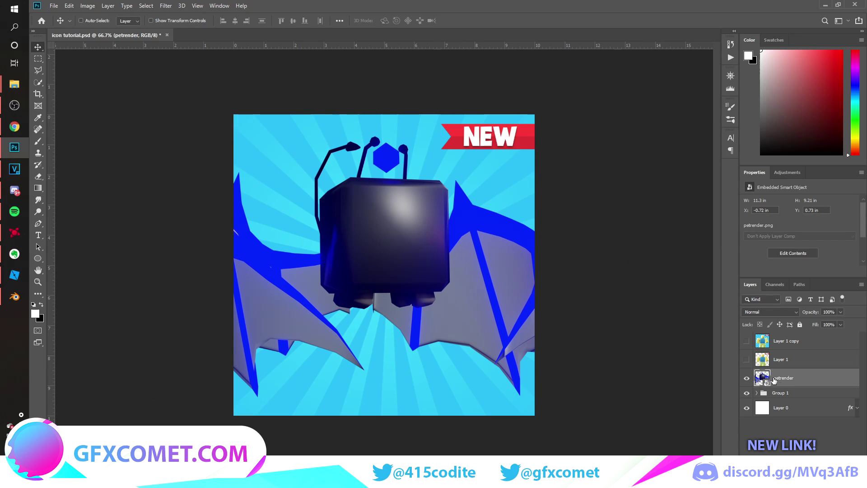
# Open the petrender layer's blending options and add Bevel & Emboss with size 90 px and shadow opacity 19%.
pyautogui.rightClick(828, 377)
pyautogui.click(768, 6)
pyautogui.moveTo(551, 167); pyautogui.dragTo(586, 153)
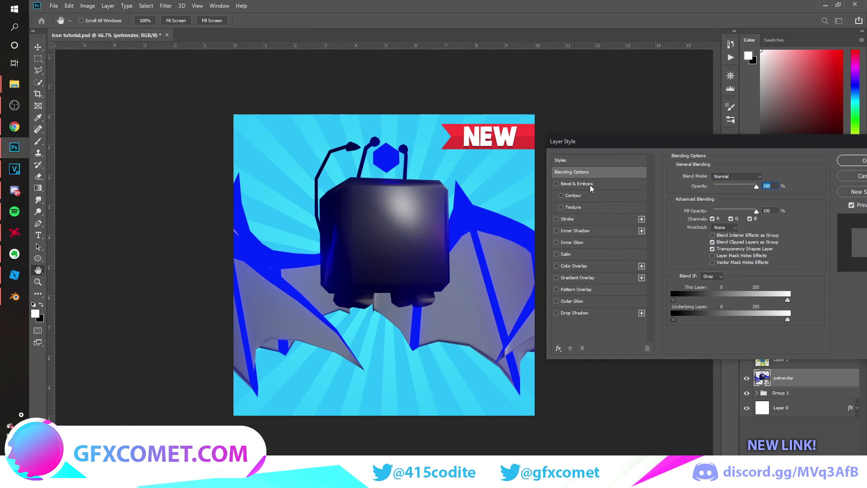
pyautogui.click(592, 184)
pyautogui.moveTo(727, 214)
pyautogui.mouseDown()
pyautogui.moveTo(740, 214)
pyautogui.moveTo(727, 215)
pyautogui.mouseUp()
pyautogui.moveTo(741, 329); pyautogui.dragTo(717, 330)
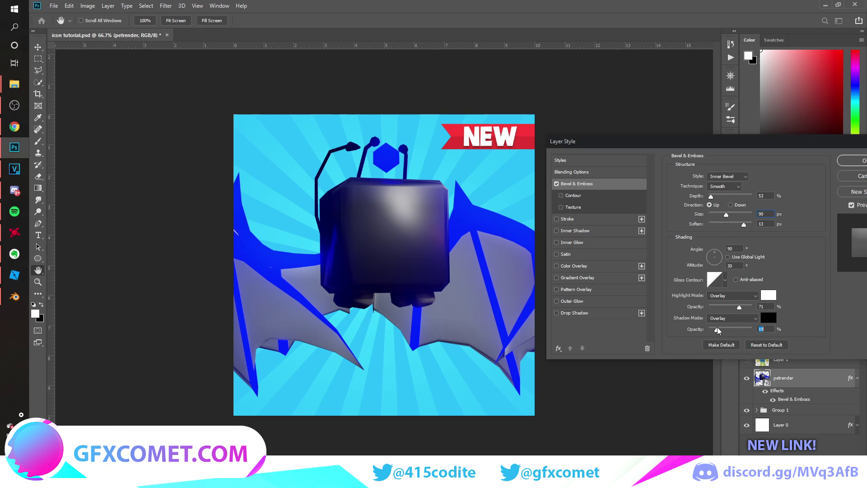
# Add an Outer Glow in blue sampled from the pet's wing, and reduce the glow's opacity.
pyautogui.click(579, 300)
pyautogui.moveTo(713, 183); pyautogui.dragTo(772, 187)
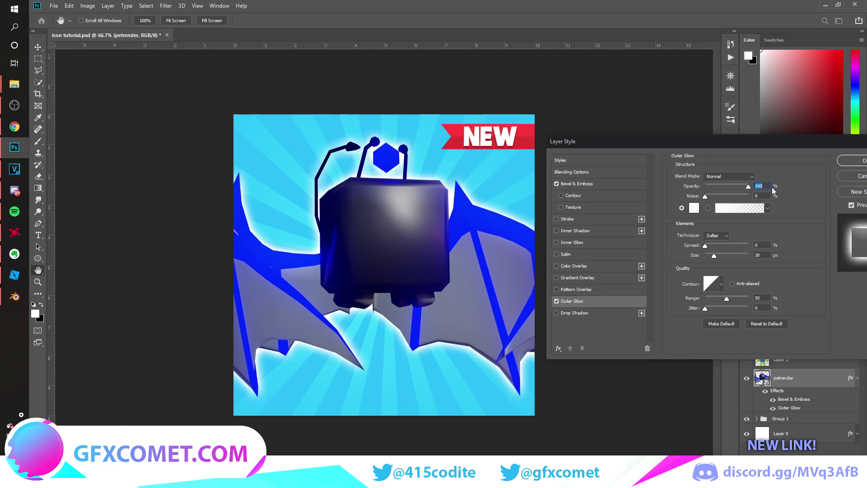
pyautogui.click(694, 210)
pyautogui.click(470, 216)
pyautogui.click(832, 140)
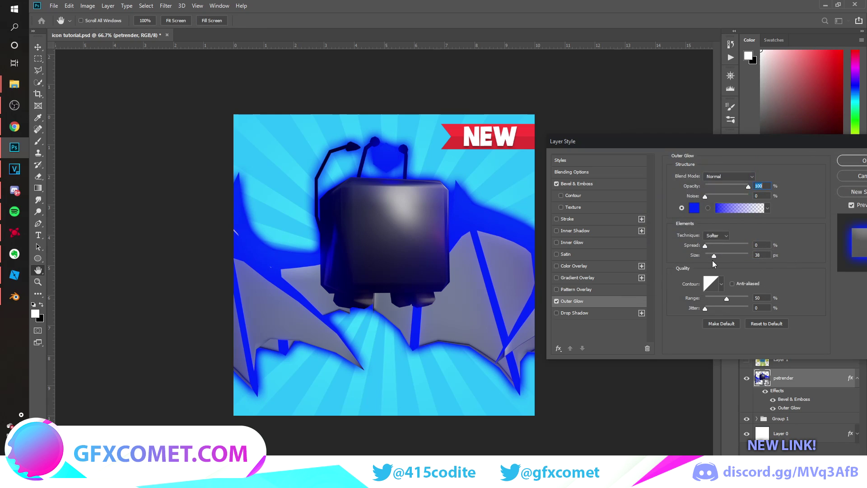
pyautogui.click(720, 186)
# Add a Drop Shadow in blue sampled from the pet's wing at 100% opacity.
pyautogui.click(628, 313)
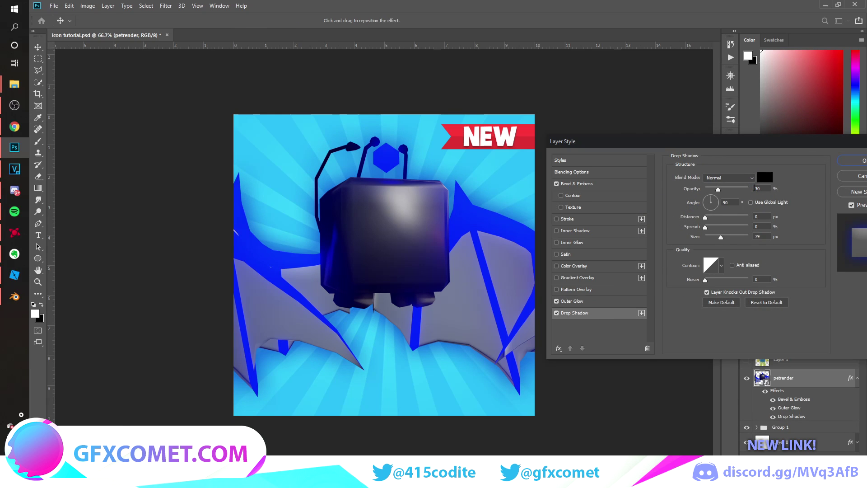
pyautogui.click(780, 177)
pyautogui.click(492, 213)
pyautogui.press('Return')
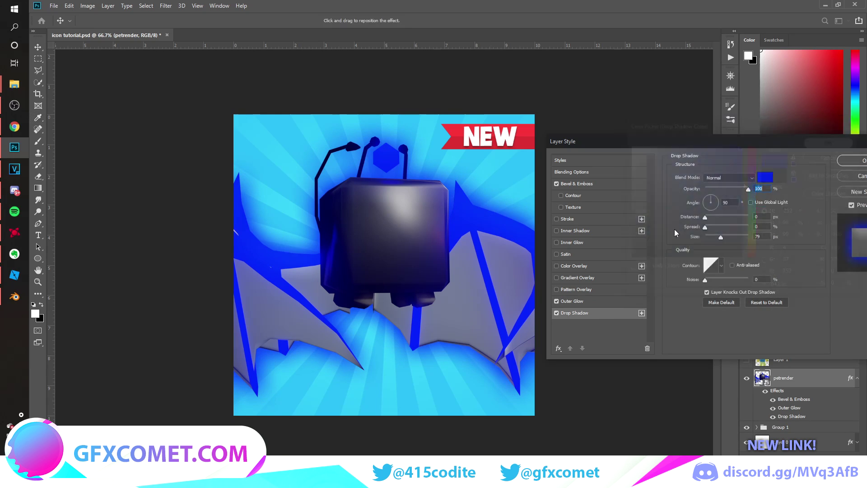
# Try the Linear Dodge (Add) and Screen blend modes on the drop shadow.
pyautogui.click(730, 178)
pyautogui.click(739, 267)
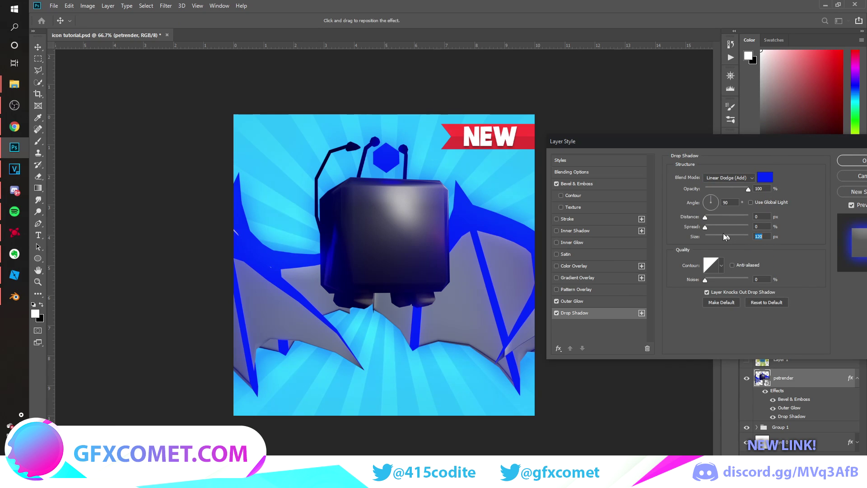
pyautogui.click(732, 178)
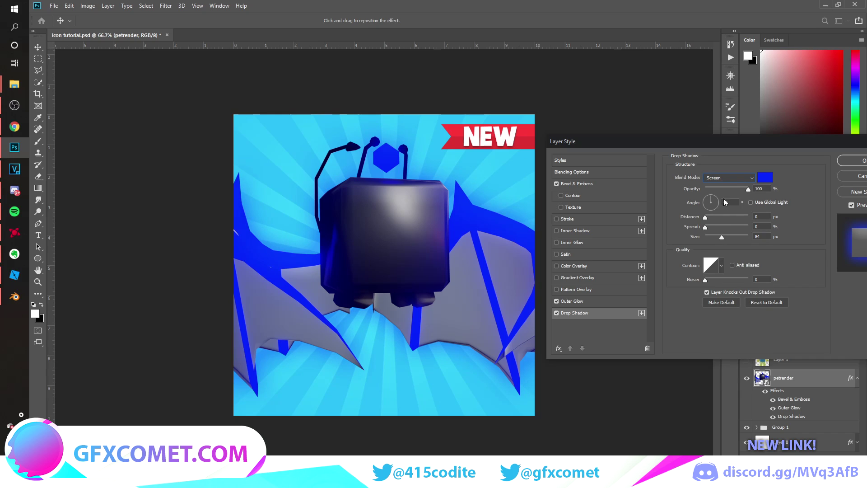
# Set the drop shadow's blend mode to Overlay and its size to 24 px.
pyautogui.click(729, 178)
pyautogui.click(733, 271)
pyautogui.moveTo(722, 236)
pyautogui.mouseDown()
pyautogui.moveTo(745, 234)
pyautogui.moveTo(712, 234)
pyautogui.mouseUp()
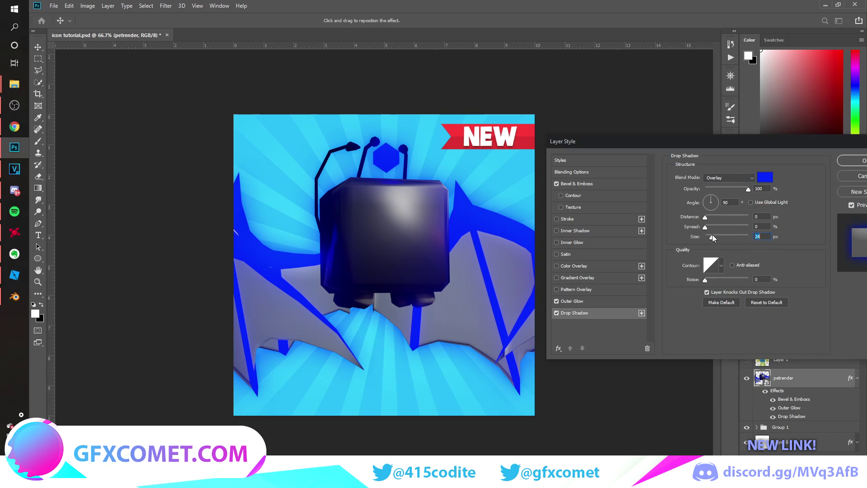
# Add a white Inner Glow with opacity 100%, choke 0% and size 111 px.
pyautogui.click(581, 243)
pyautogui.moveTo(722, 185); pyautogui.dragTo(750, 186)
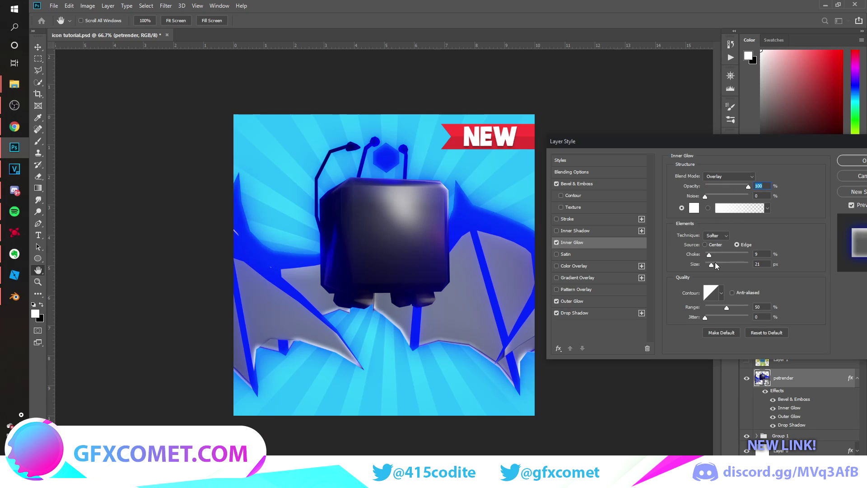
pyautogui.moveTo(715, 262); pyautogui.dragTo(696, 254)
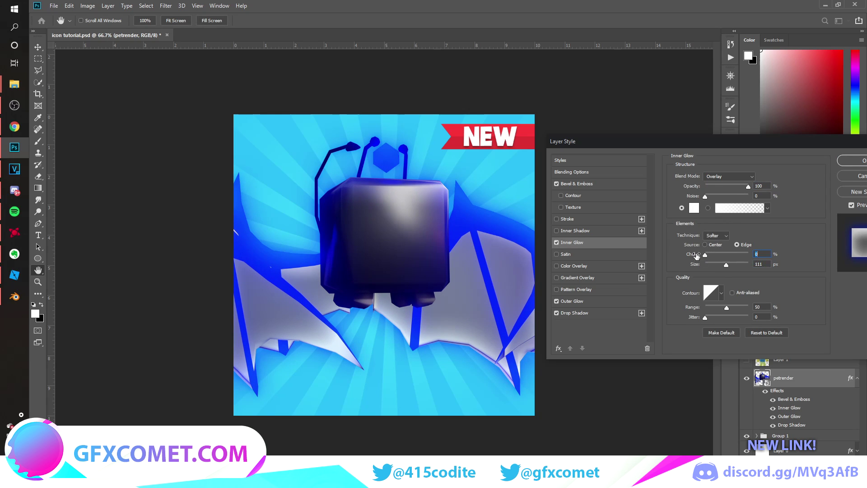
# Add an Inner Shadow in blue 0325fc sampled from the wing, with opacity 100% and choke 24%.
pyautogui.click(606, 230)
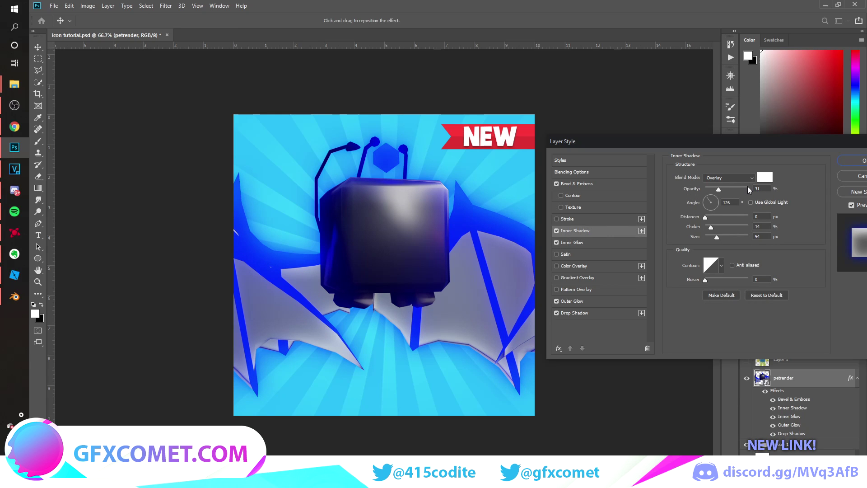
pyautogui.click(765, 175)
pyautogui.click(485, 226)
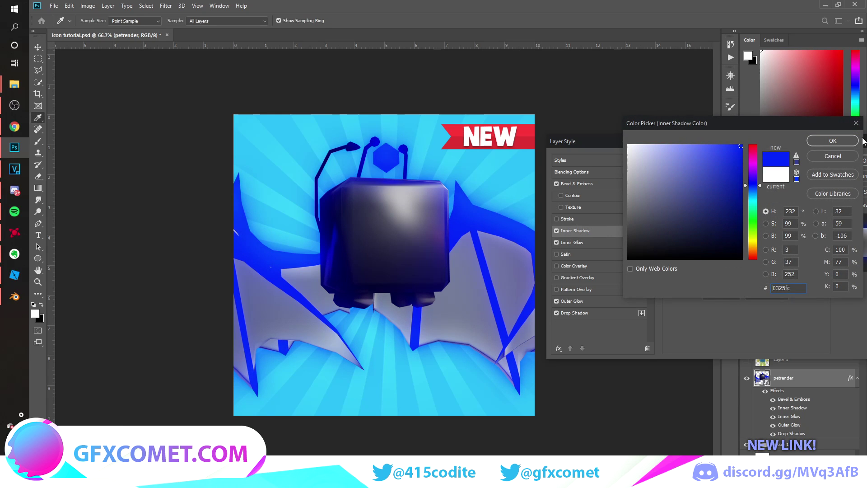
pyautogui.click(843, 143)
pyautogui.moveTo(719, 190); pyautogui.dragTo(751, 189)
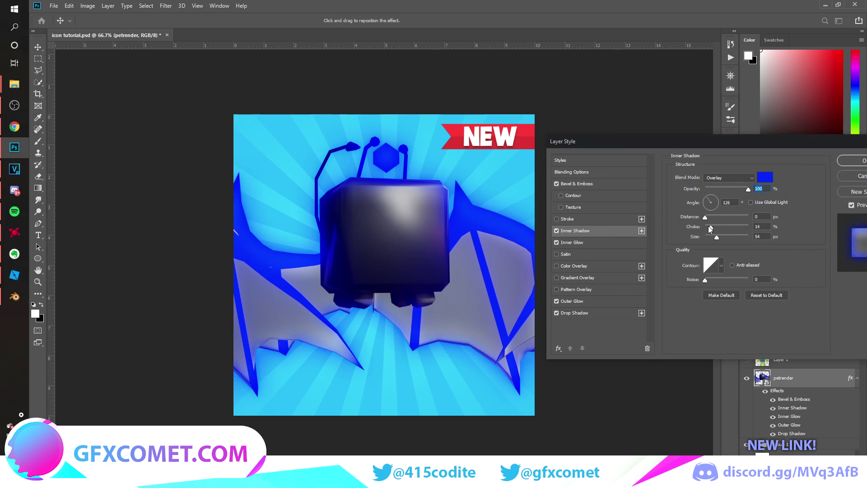
pyautogui.moveTo(710, 228)
pyautogui.mouseDown()
pyautogui.moveTo(723, 224)
pyautogui.moveTo(716, 226)
pyautogui.mouseUp()
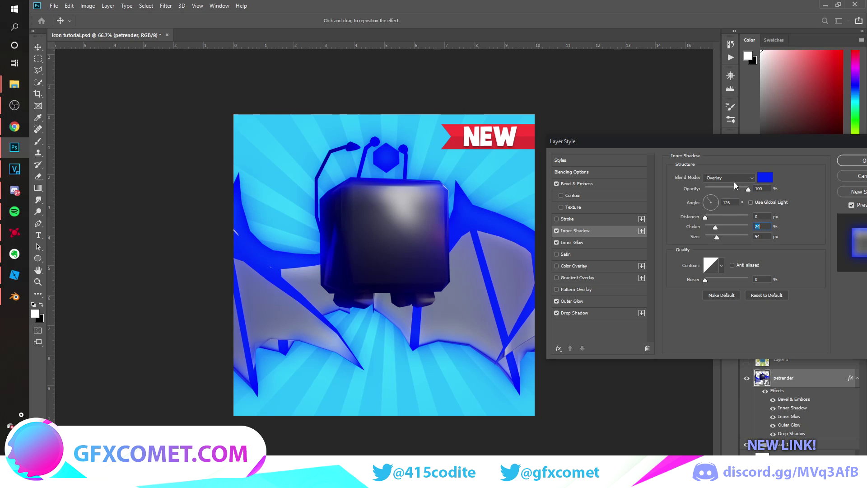
# Set the inner shadow to Screen with size 250 px and opacity 36%, apply the layer style, and collapse petrender's effects.
pyautogui.click(730, 177)
pyautogui.click(723, 248)
pyautogui.moveTo(745, 237)
pyautogui.mouseDown()
pyautogui.moveTo(726, 238)
pyautogui.moveTo(771, 237)
pyautogui.mouseUp()
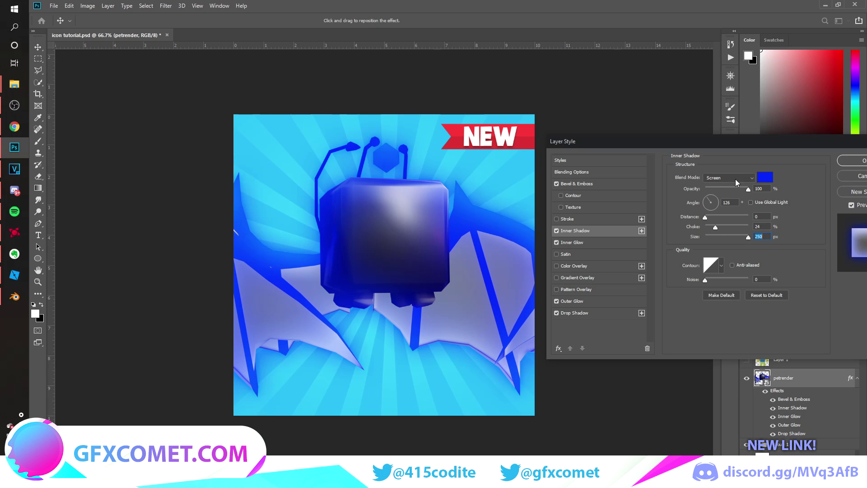
pyautogui.moveTo(748, 189); pyautogui.dragTo(695, 188)
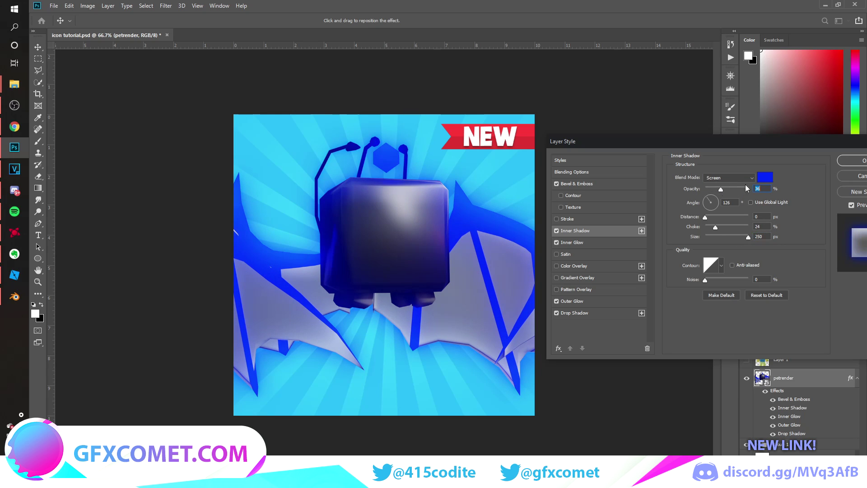
pyautogui.click(855, 161)
pyautogui.click(857, 379)
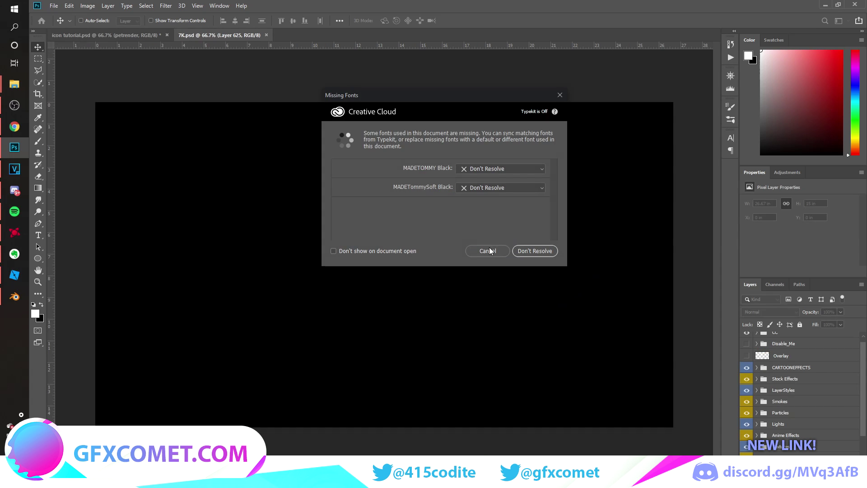
# Dismiss the missing fonts dialog for 7K.psd and expand the CARTOONEFFECTS group and its ELECTRICIDAD subgroup.
pyautogui.click(489, 249)
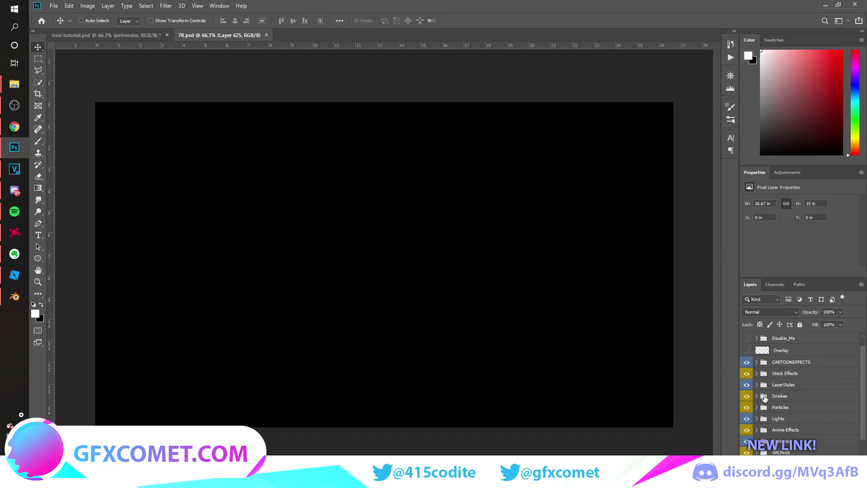
pyautogui.click(756, 363)
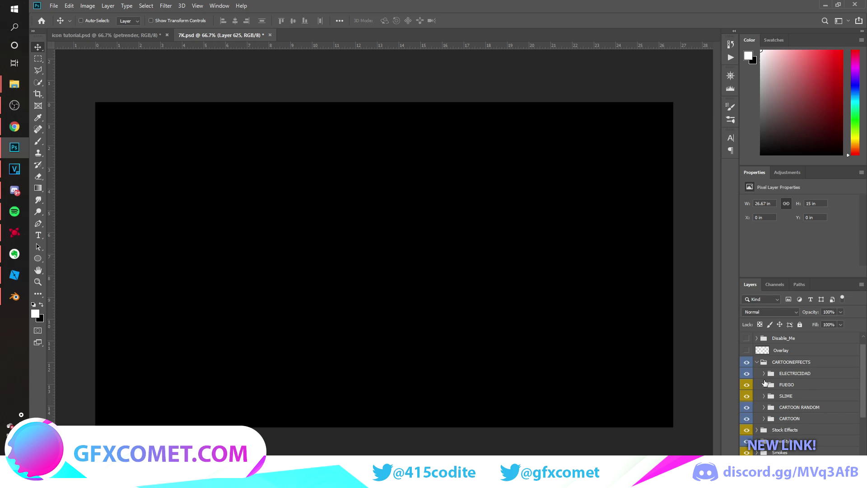
pyautogui.click(764, 374)
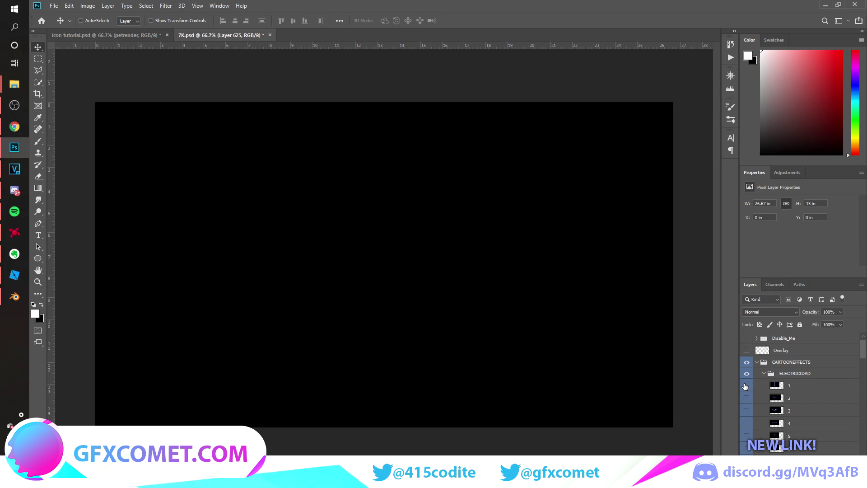
# Preview the electricity effects on layers 1 to 5 of the ELECTRICIDAD group one at a time.
pyautogui.click(746, 385)
pyautogui.click(746, 386)
pyautogui.click(747, 398)
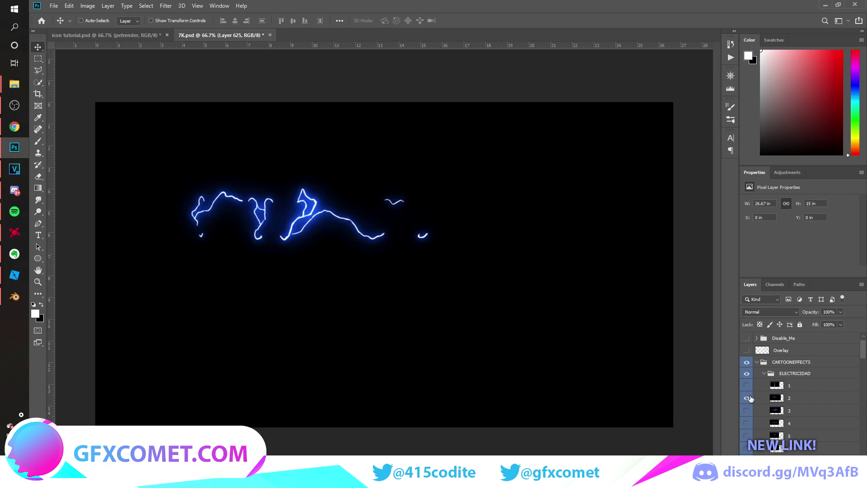
pyautogui.click(747, 398)
pyautogui.click(747, 398)
pyautogui.click(747, 398)
pyautogui.click(747, 411)
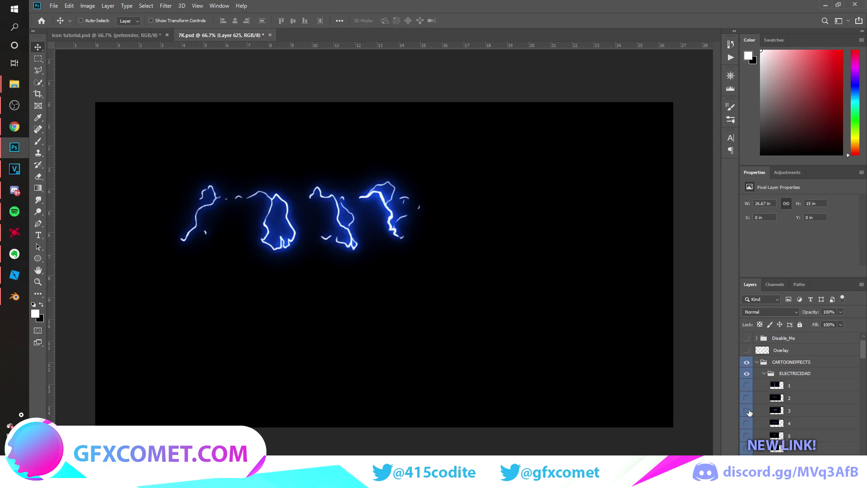
pyautogui.click(747, 411)
pyautogui.click(746, 424)
pyautogui.click(747, 423)
pyautogui.click(747, 436)
pyautogui.click(747, 436)
# Show electricity layer 6, copy it into icon tutorial.psd around the pet's body, and place it beneath the petrender layer.
pyautogui.click(747, 449)
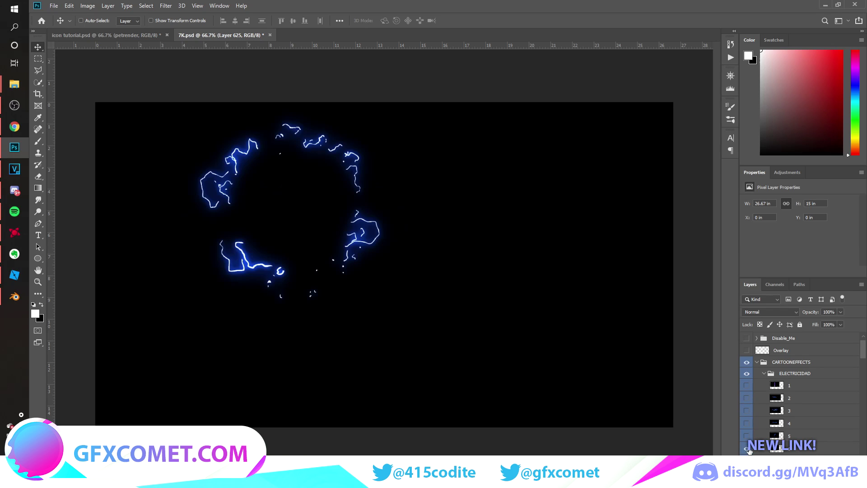
pyautogui.click(788, 449)
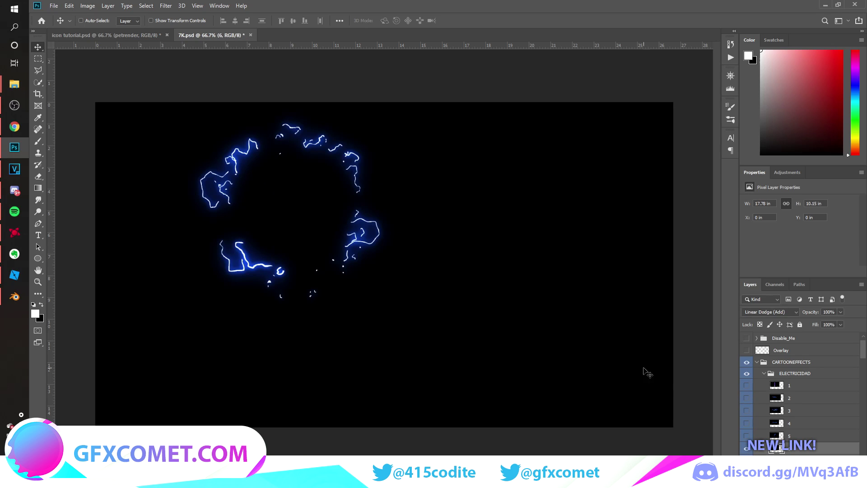
pyautogui.click(96, 35)
pyautogui.moveTo(417, 294); pyautogui.dragTo(414, 229)
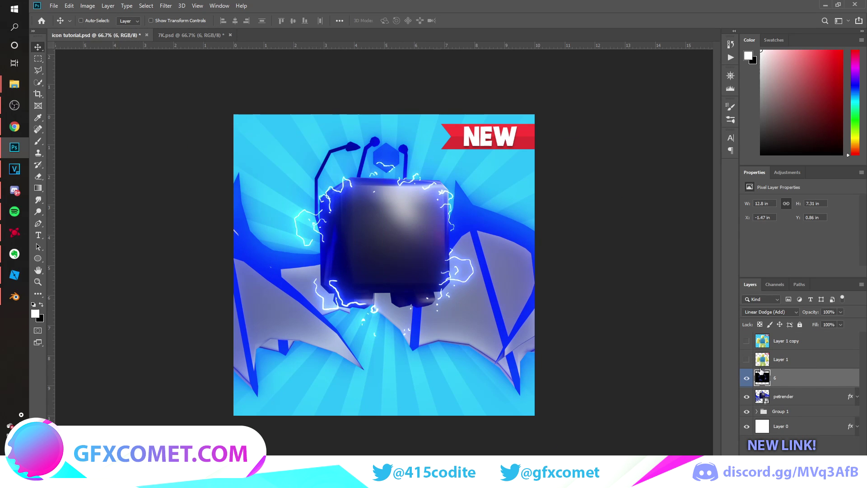
pyautogui.moveTo(788, 379); pyautogui.dragTo(790, 404)
pyautogui.moveTo(469, 297)
pyautogui.mouseDown()
pyautogui.moveTo(461, 276)
pyautogui.moveTo(465, 310)
pyautogui.moveTo(446, 313)
pyautogui.moveTo(477, 294)
pyautogui.moveTo(462, 284)
pyautogui.moveTo(468, 297)
pyautogui.mouseUp()
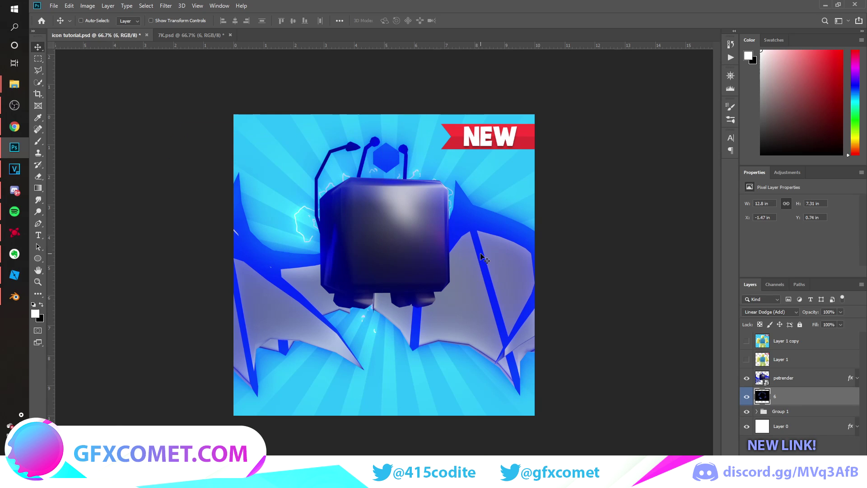
# Copy electricity layer 2 from 7K.psd into icon tutorial.psd and move it above the petrender layer.
pyautogui.click(209, 35)
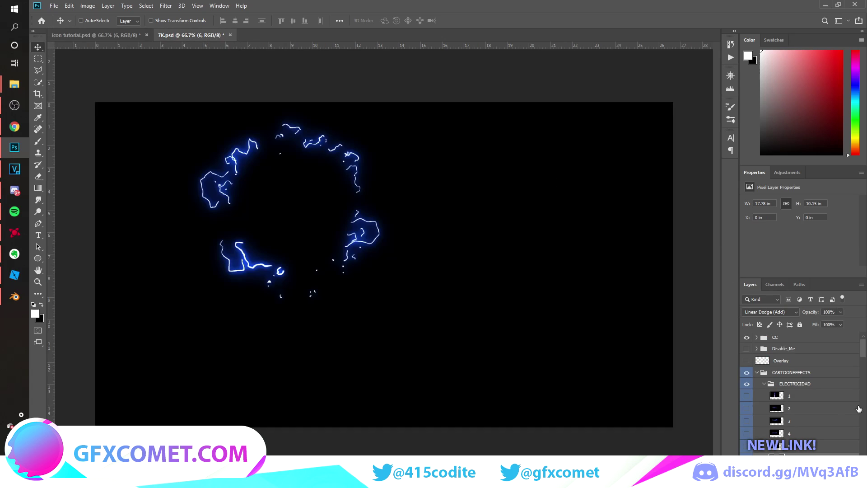
pyautogui.moveTo(478, 280); pyautogui.dragTo(275, 246)
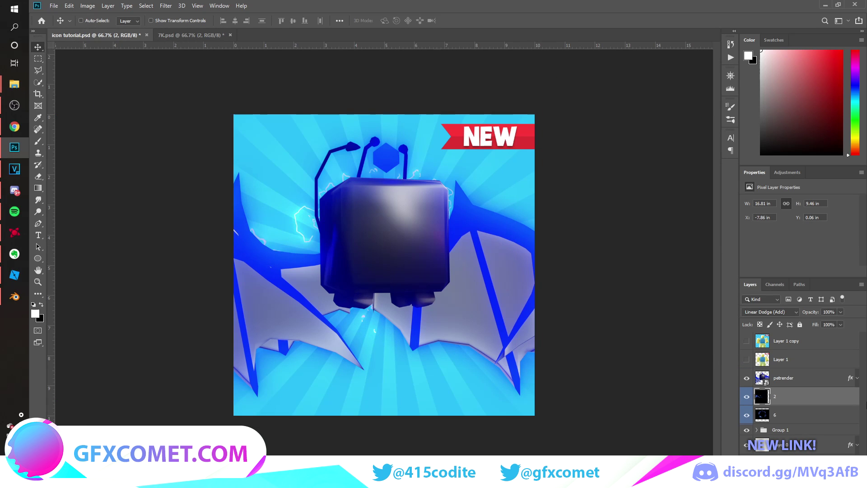
pyautogui.moveTo(818, 398); pyautogui.dragTo(815, 377)
# Scale electricity layer 2 down to about 9.55 by 6.1 in and position it along the upper edge of the pet's left-hand wing.
pyautogui.moveTo(353, 275); pyautogui.dragTo(371, 267)
pyautogui.hotkey('ctrl', 't')
pyautogui.keyDown('alt'); pyautogui.moveTo(483, 109); pyautogui.dragTo(365, 175); pyautogui.keyUp('alt')
pyautogui.moveTo(340, 157); pyautogui.dragTo(352, 173)
pyautogui.press('Return')
pyautogui.moveTo(318, 238); pyautogui.dragTo(353, 240)
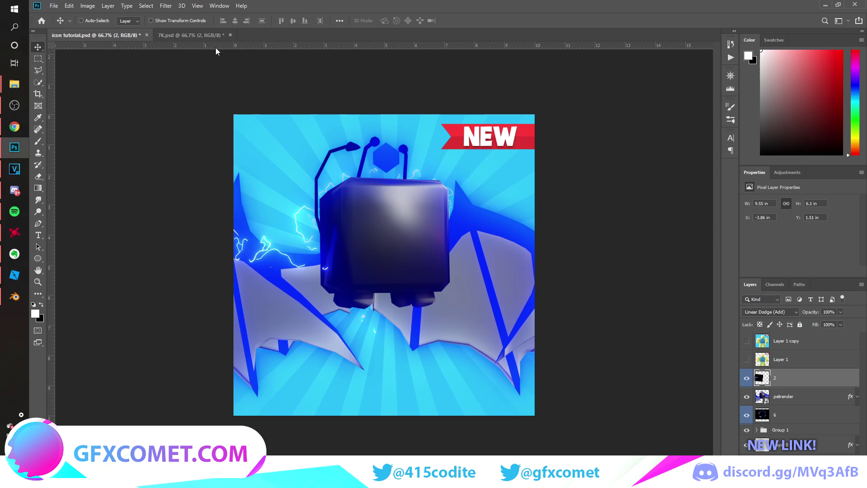
# Preview the electricity effects on layers 8 to 10 of 7K.psd's ELECTRICIDAD group one at a time.
pyautogui.click(203, 36)
pyautogui.click(747, 408)
pyautogui.scroll(-2, 746, 411)
pyautogui.click(747, 439)
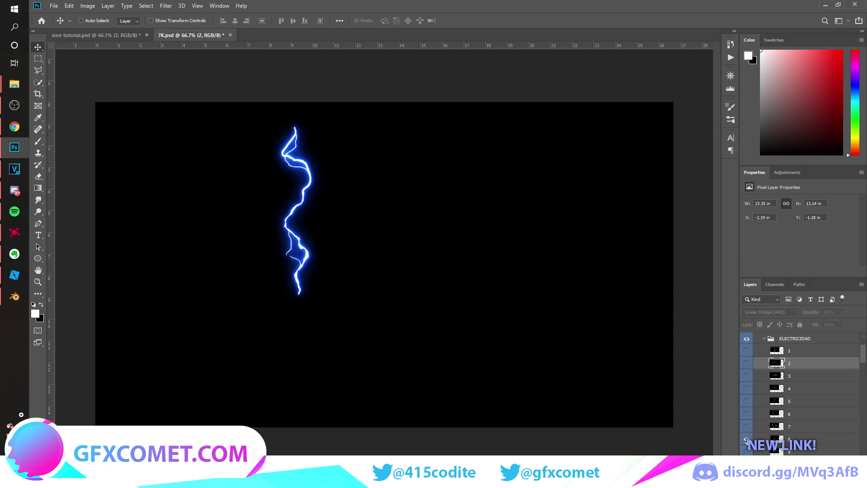
pyautogui.click(747, 439)
pyautogui.click(747, 451)
pyautogui.scroll(-2, 747, 451)
pyautogui.click(747, 407)
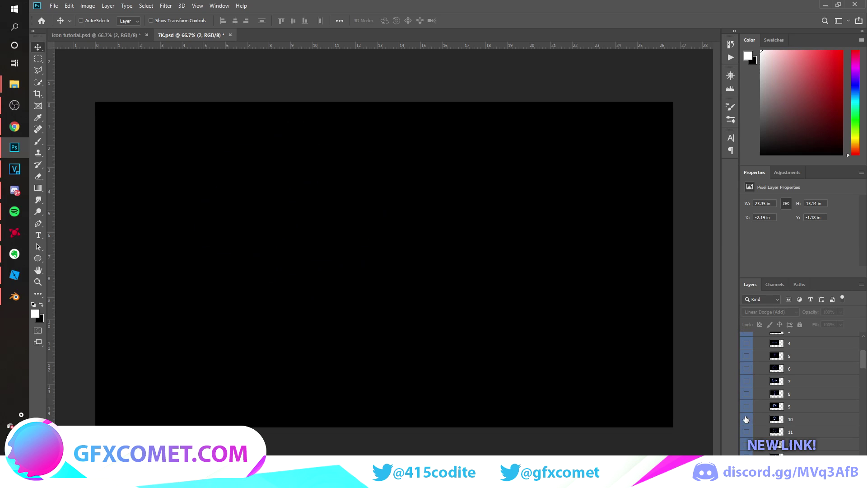
pyautogui.click(746, 419)
pyautogui.click(746, 419)
# Copy electricity layer 11 from 7K.psd into icon tutorial.psd, beneath the petrender layer, and position it behind the pet's right-hand wing.
pyautogui.click(747, 432)
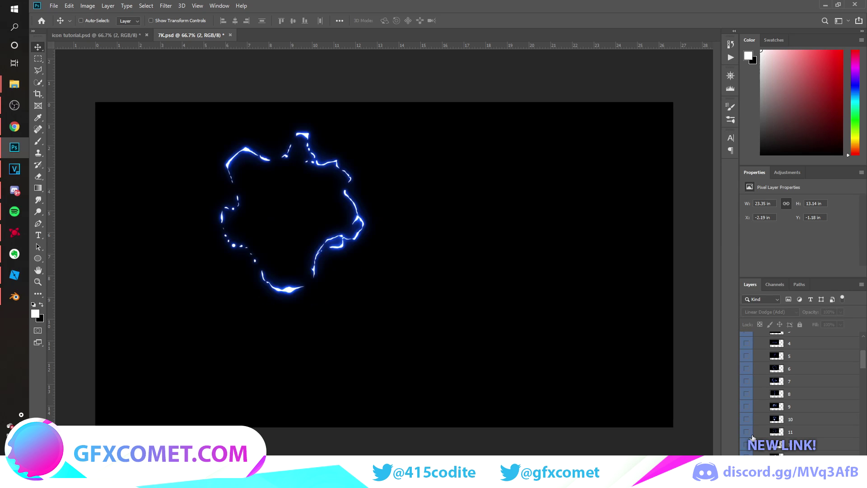
pyautogui.click(753, 434)
pyautogui.moveTo(302, 205); pyautogui.dragTo(571, 271)
pyautogui.moveTo(790, 382); pyautogui.dragTo(793, 415)
pyautogui.moveTo(555, 324)
pyautogui.mouseDown()
pyautogui.moveTo(592, 329)
pyautogui.moveTo(562, 326)
pyautogui.mouseUp()
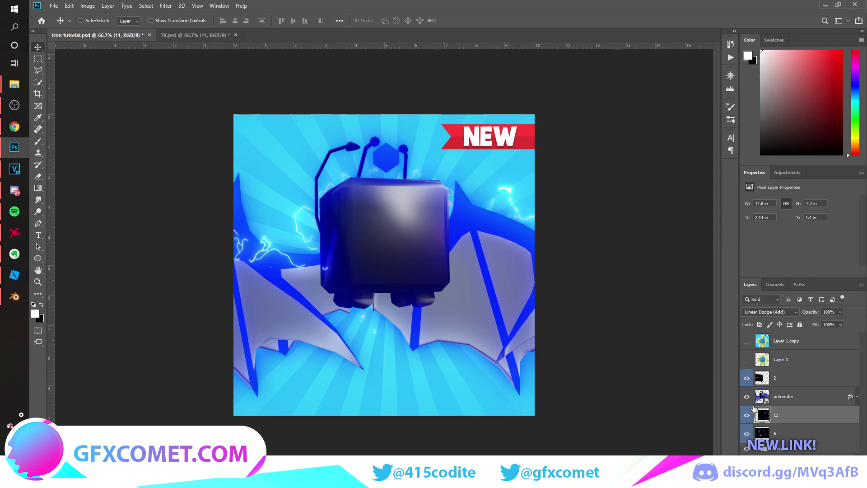
# Create a new layer directly above petrender and sample the wing's blue as the colour for a larger soft brush.
pyautogui.click(794, 397)
pyautogui.hotkey('ctrl', 'shift', 'alt', 'n')
pyautogui.press('b')
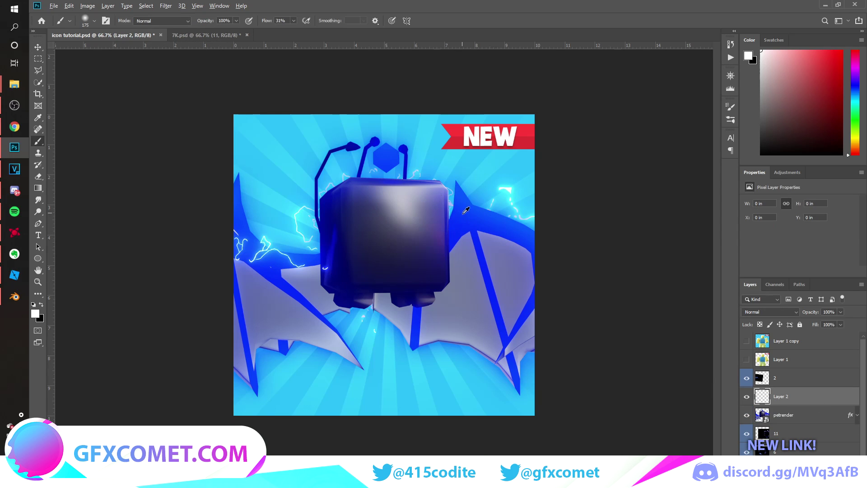
pyautogui.keyDown('alt'); pyautogui.click(479, 216); pyautogui.keyUp('alt')
pyautogui.press(']')
pyautogui.press(']')
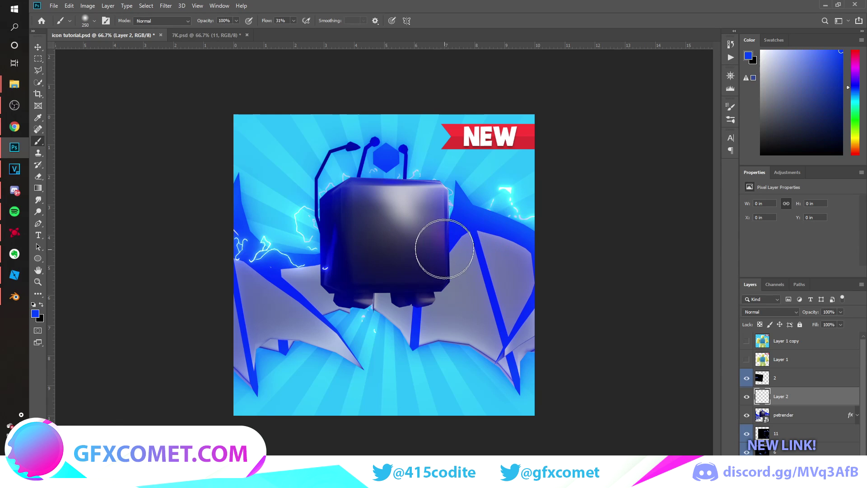
# Paint a soft blue glow over the right-hand side of the pet's body and along the right-hand wing and its struts.
pyautogui.press('[')
pyautogui.moveTo(444, 246)
pyautogui.mouseDown()
pyautogui.moveTo(469, 200)
pyautogui.moveTo(501, 221)
pyautogui.moveTo(543, 261)
pyautogui.moveTo(533, 312)
pyautogui.mouseUp()
pyautogui.press(']')
pyautogui.press('[')
pyautogui.press('[')
pyautogui.moveTo(479, 244); pyautogui.dragTo(515, 377)
pyautogui.moveTo(420, 313); pyautogui.dragTo(413, 355)
# Paint the same soft blue glow across the left-hand side of the body and along the left-hand wing's struts.
pyautogui.press(']')
pyautogui.press(']')
pyautogui.moveTo(324, 265)
pyautogui.mouseDown()
pyautogui.moveTo(261, 266)
pyautogui.moveTo(227, 183)
pyautogui.mouseUp()
pyautogui.press('[')
pyautogui.press('[')
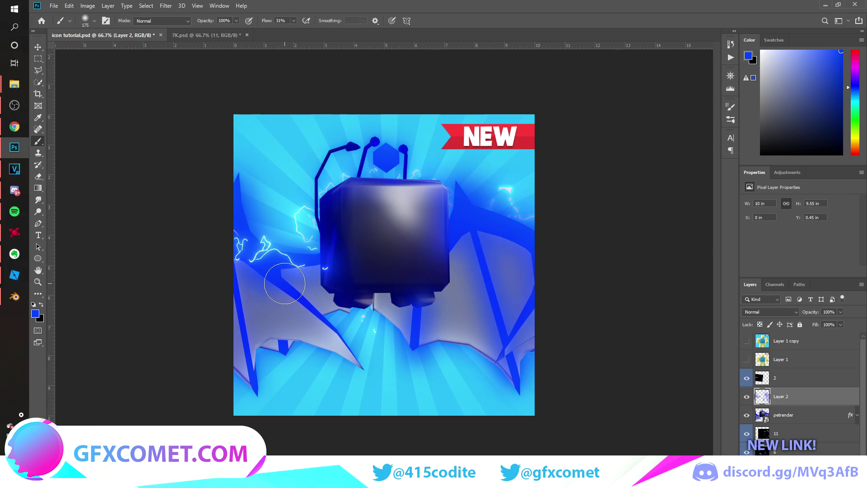
pyautogui.moveTo(271, 278)
pyautogui.mouseDown()
pyautogui.moveTo(324, 316)
pyautogui.moveTo(365, 376)
pyautogui.mouseUp()
pyautogui.moveTo(240, 276); pyautogui.dragTo(261, 398)
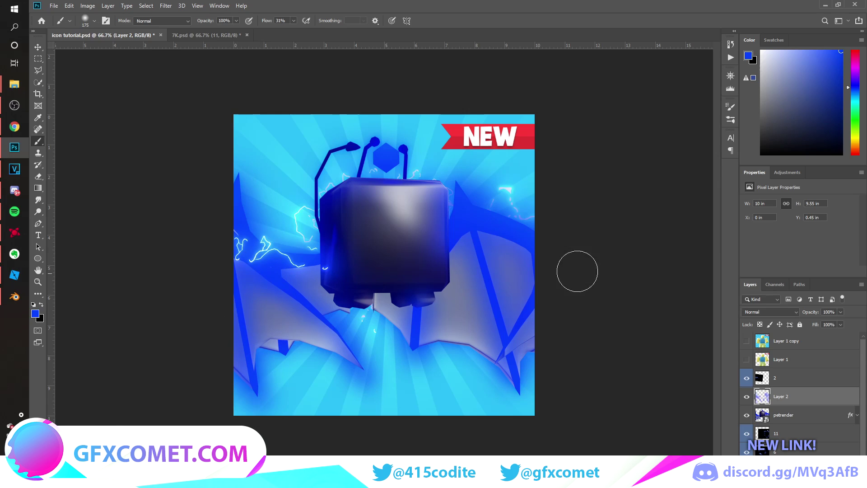
# Set Layer 2's blend mode to Screen and duplicate the layer.
pyautogui.press('v')
pyautogui.click(772, 311)
pyautogui.click(750, 337)
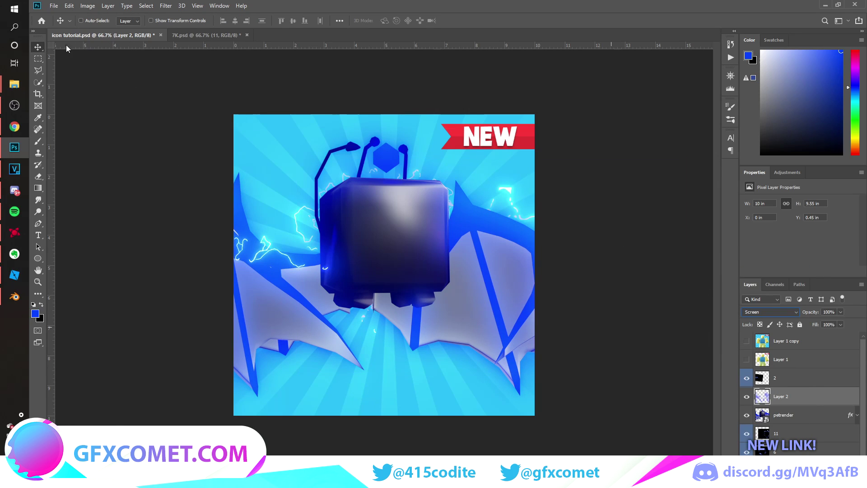
pyautogui.hotkey('ctrl', 'j')
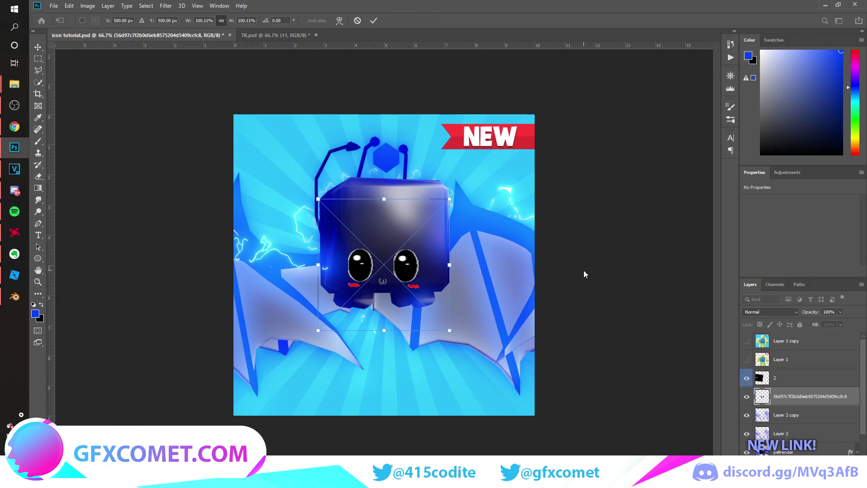
# Place the face image on the middle of the pet's body, stack it above electricity layer 2, and open its layer style options.
pyautogui.press('Return')
pyautogui.moveTo(435, 299); pyautogui.dragTo(449, 264)
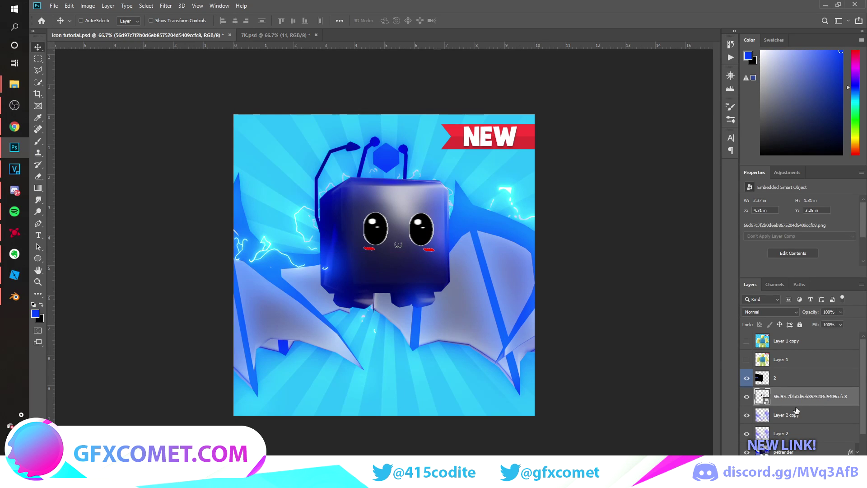
pyautogui.moveTo(803, 396); pyautogui.dragTo(833, 375)
pyautogui.doubleClick(834, 375)
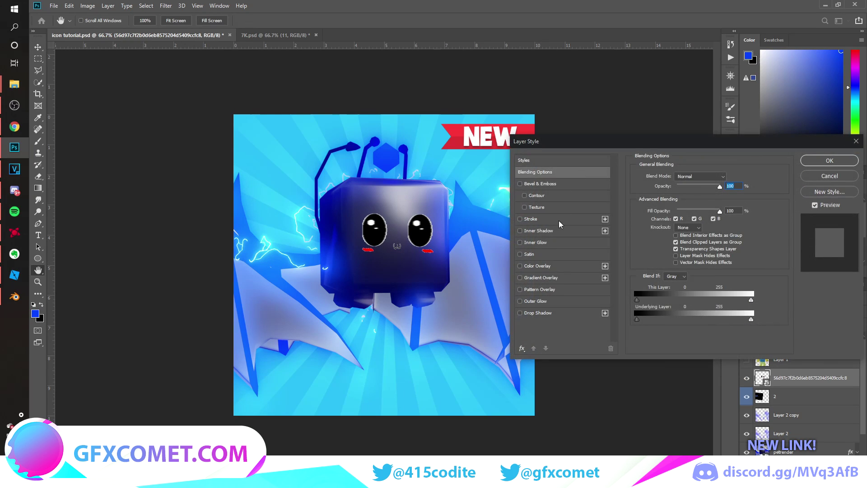
# Try an Inner Shadow effect on the face layer.
pyautogui.click(521, 231)
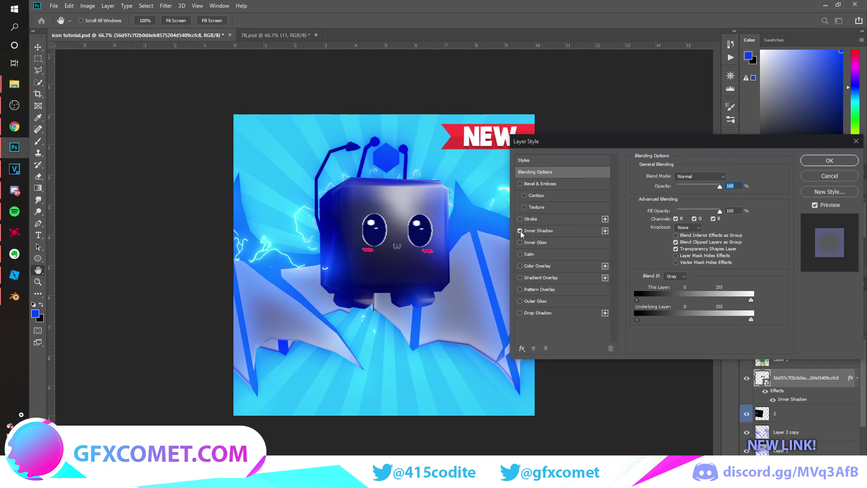
pyautogui.click(520, 231)
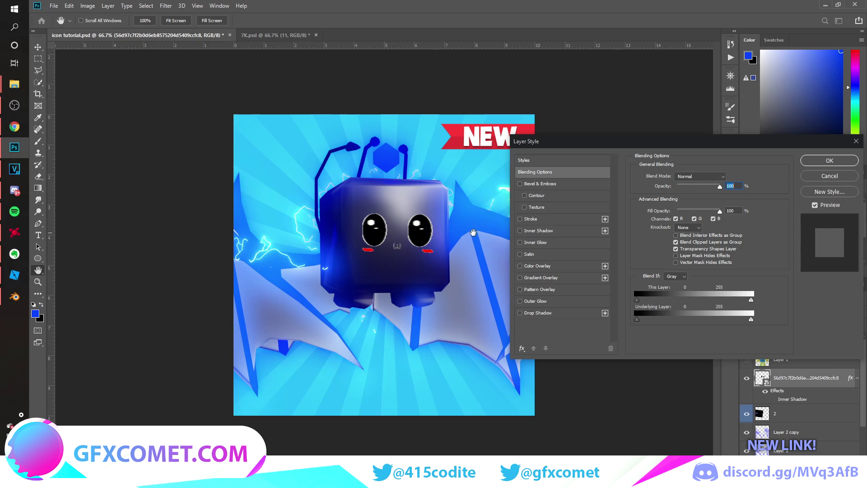
pyautogui.click(521, 231)
pyautogui.click(520, 232)
# Blend the face into the body with Blend If, splitting the highlight sliders at 33 for This Layer and 157 for Underlying Layer.
pyautogui.keyDown('alt'); pyautogui.moveTo(752, 302); pyautogui.dragTo(651, 298); pyautogui.keyUp('alt')
pyautogui.keyDown('alt'); pyautogui.moveTo(752, 319); pyautogui.dragTo(707, 320); pyautogui.keyUp('alt')
pyautogui.moveTo(752, 299); pyautogui.dragTo(690, 300)
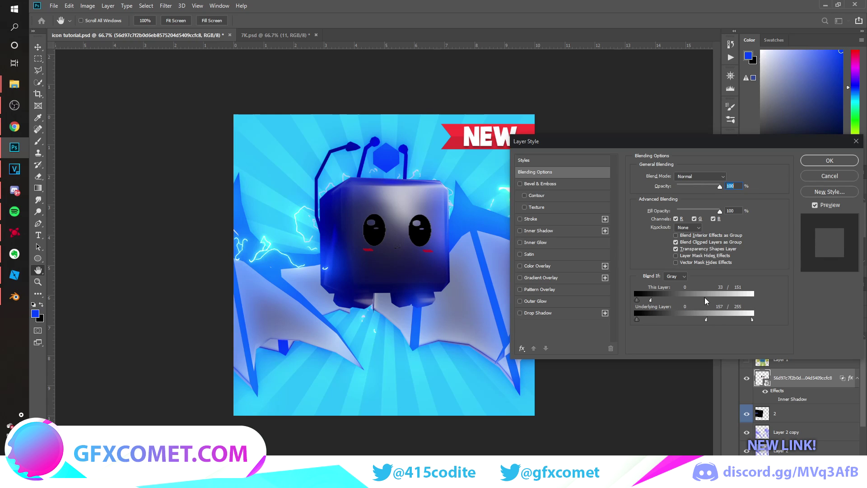
pyautogui.press('Return')
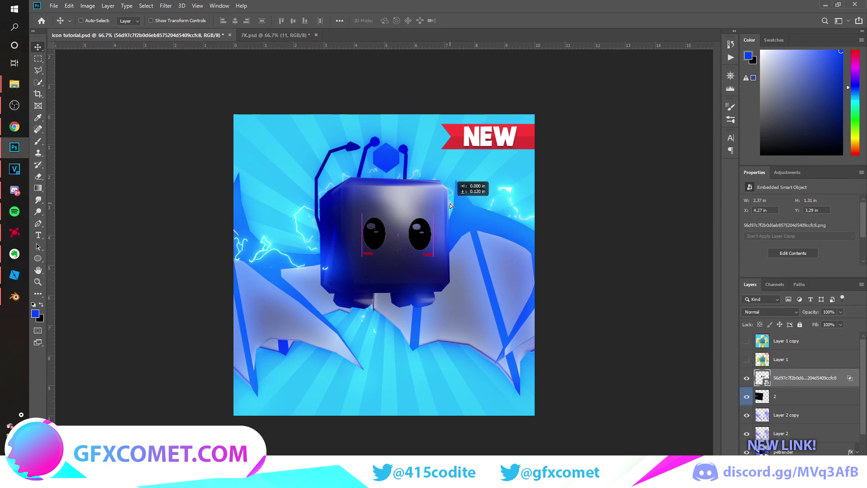
pyautogui.click(730, 75)
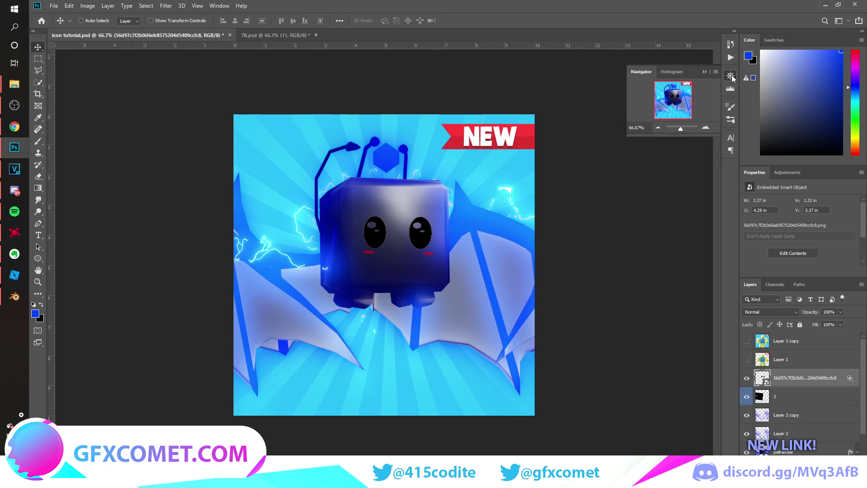
pyautogui.click(731, 77)
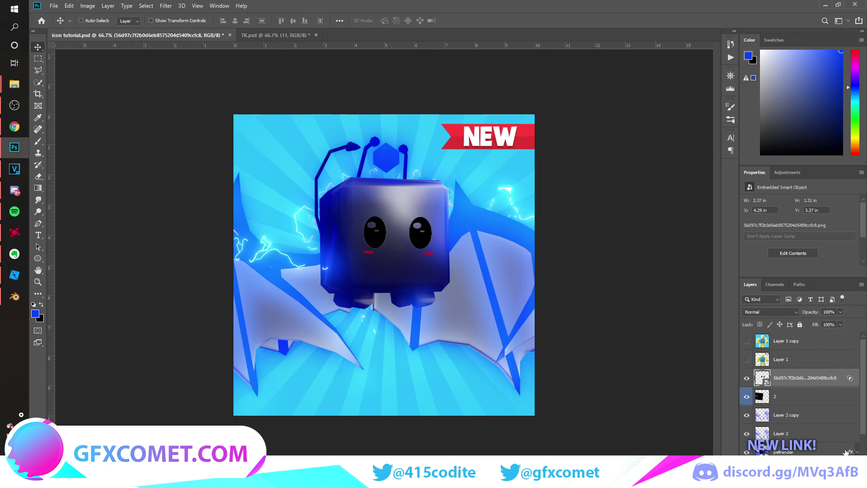
# Try a Hue/Saturation adjustment layer directly above Group 1 with the hue at +120.
pyautogui.scroll(-3, 846, 452)
pyautogui.click(814, 470)
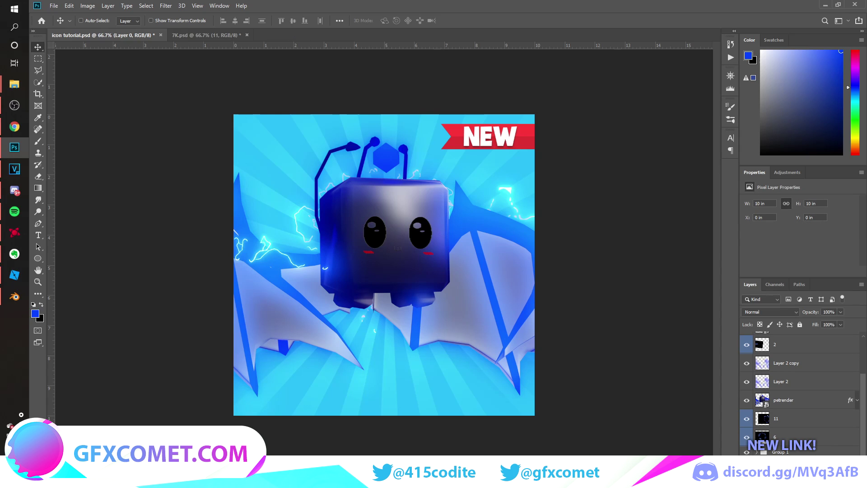
pyautogui.click(747, 454)
pyautogui.click(800, 445)
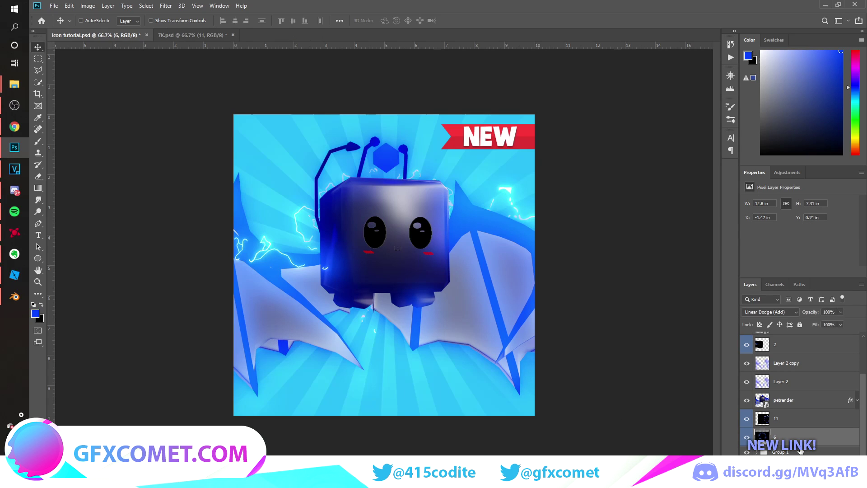
pyautogui.click(803, 455)
pyautogui.click(804, 483)
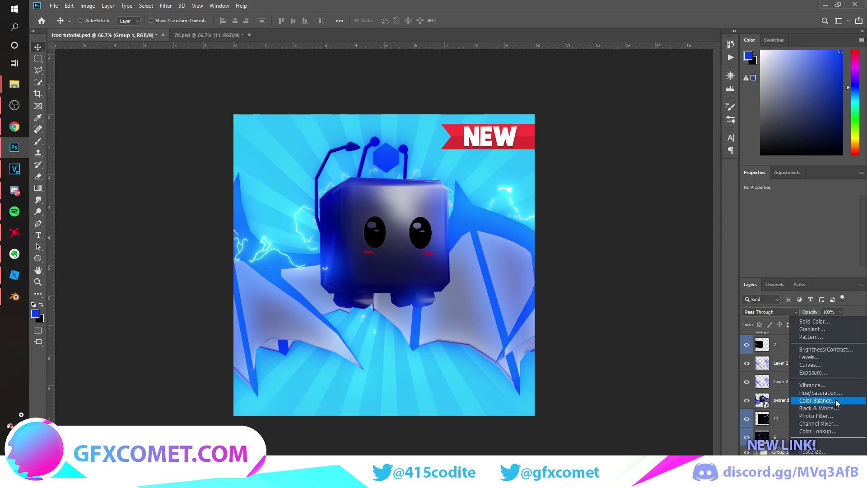
pyautogui.click(820, 393)
pyautogui.moveTo(812, 235); pyautogui.dragTo(840, 236)
# Move the Hue/Saturation adjustment into Group 1 beneath noobrender and try hues of +143 and -163 on the background.
pyautogui.scroll(-1, 799, 406)
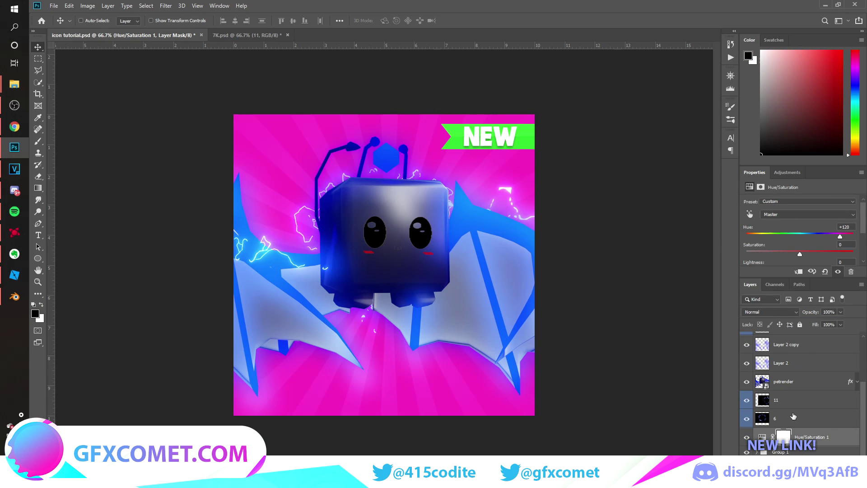
pyautogui.scroll(-5, 823, 360)
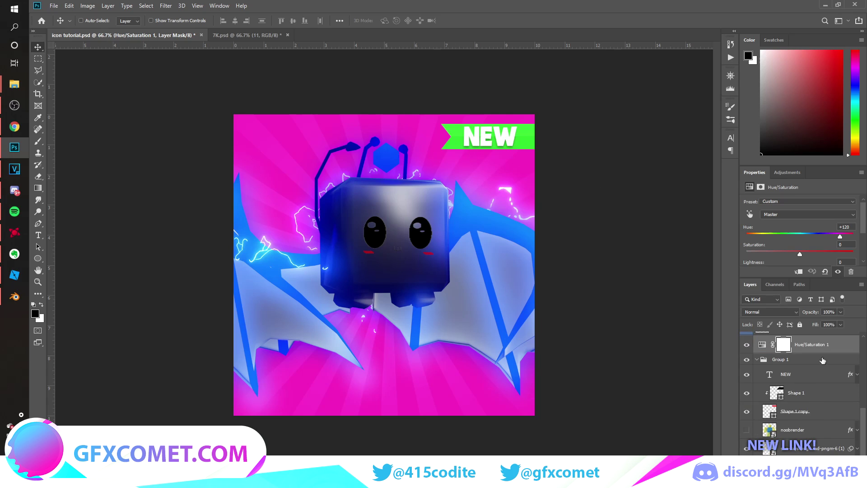
pyautogui.moveTo(828, 346); pyautogui.dragTo(819, 440)
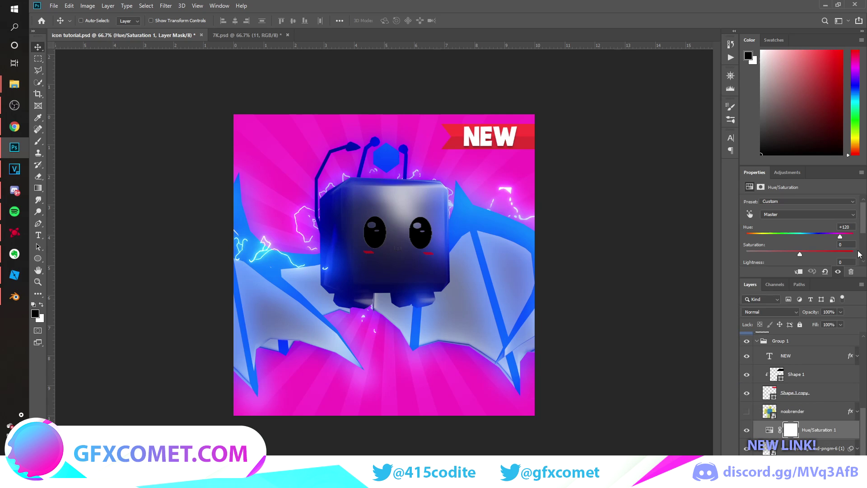
pyautogui.moveTo(830, 237)
pyautogui.mouseDown()
pyautogui.moveTo(755, 236)
pyautogui.moveTo(843, 235)
pyautogui.mouseUp()
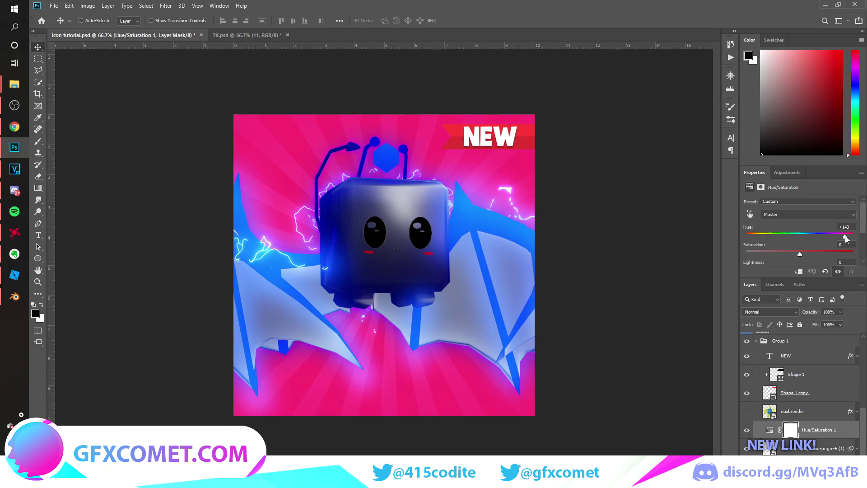
pyautogui.moveTo(764, 235); pyautogui.dragTo(750, 236)
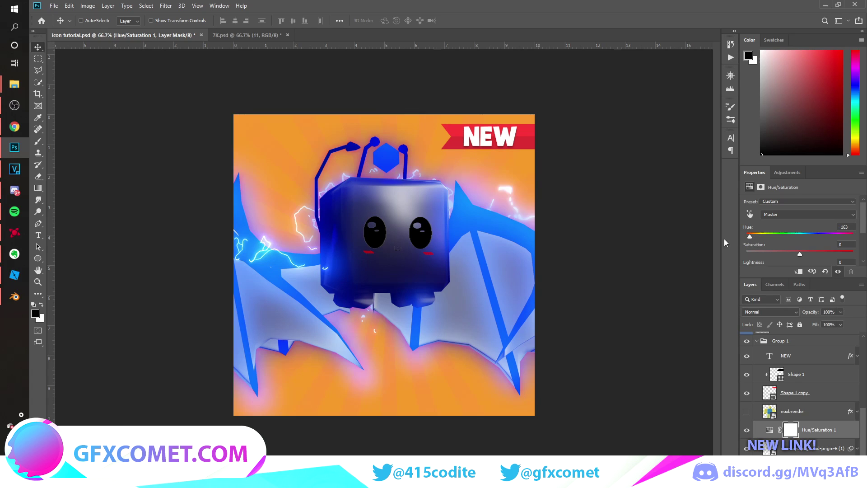
# Hide the Hue/Saturation adjustment and extend the layer selection from it up to Layer 1.
pyautogui.click(747, 430)
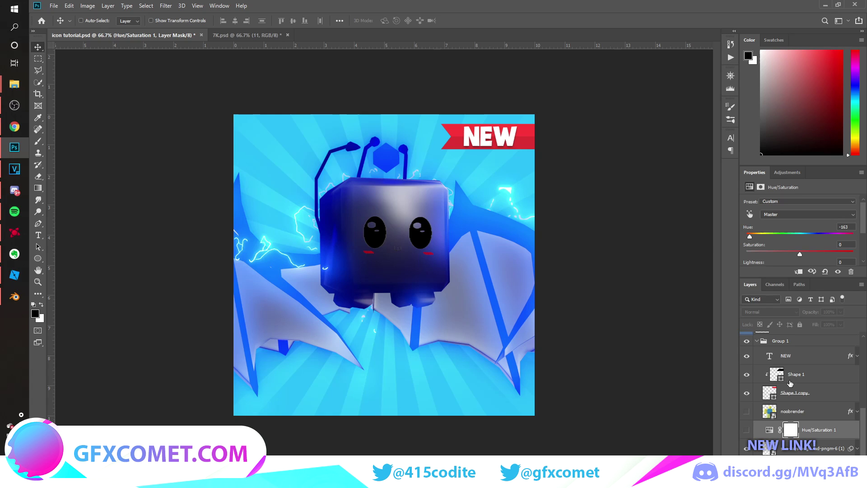
pyautogui.scroll(4, 788, 384)
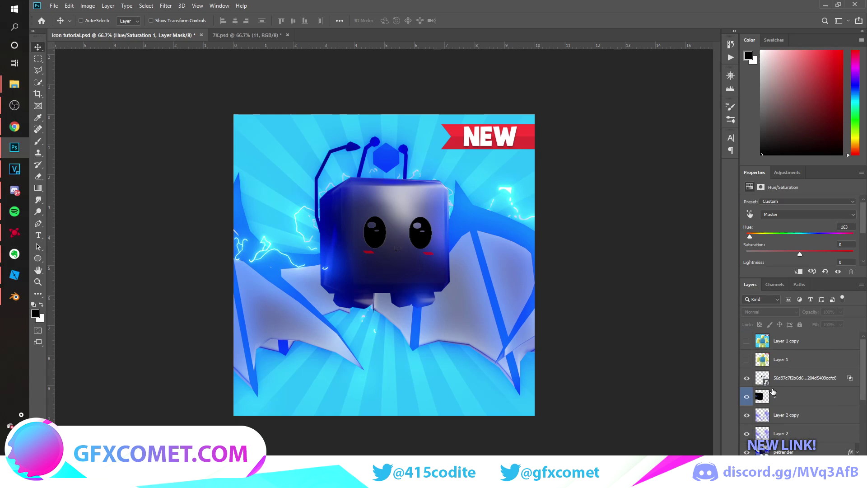
pyautogui.scroll(1, 773, 418)
pyautogui.keyDown('shift'); pyautogui.click(782, 359); pyautogui.keyUp('shift')
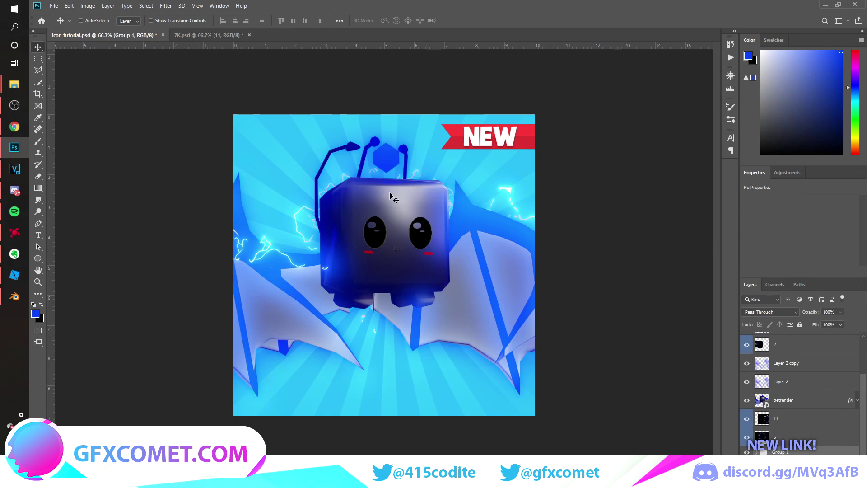